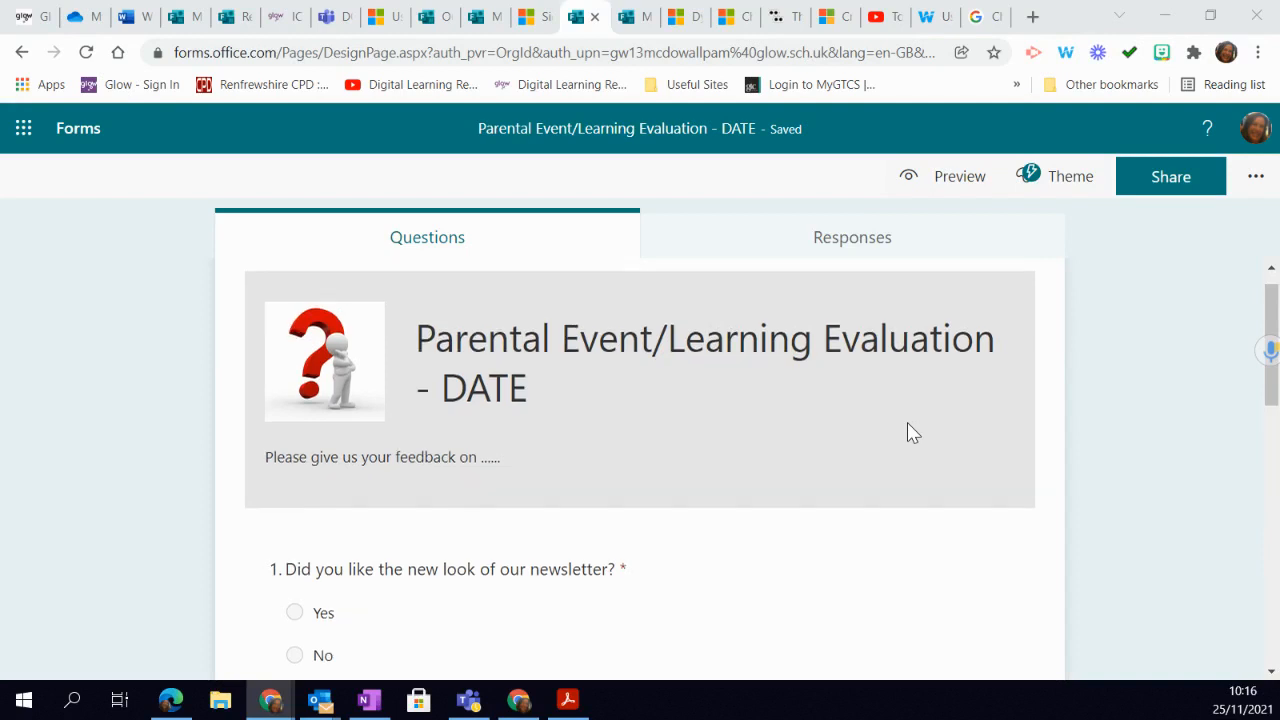
- Review the form's five existing questions, opening the newsletter look, other comments and date questions to inspect their settings
scroll(900, 410, down, 2)
scroll(895, 395, up, 1)
scroll(898, 399, down, 1)
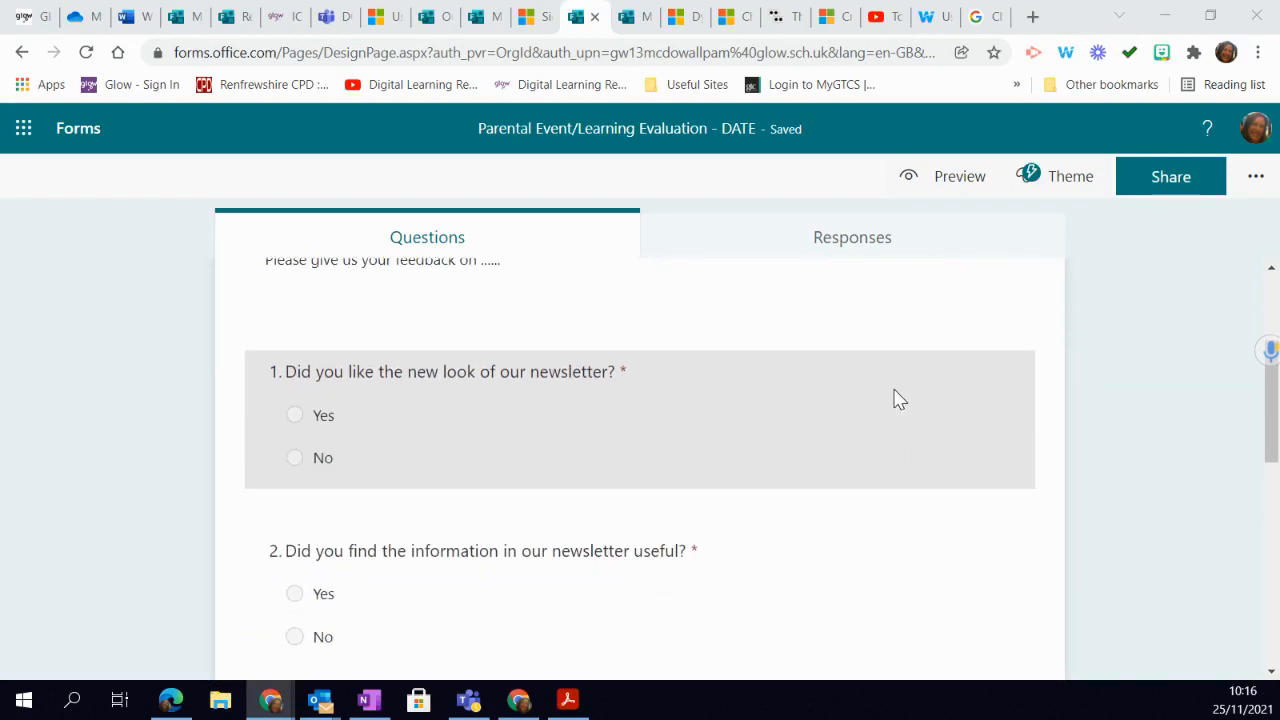
click(490, 430)
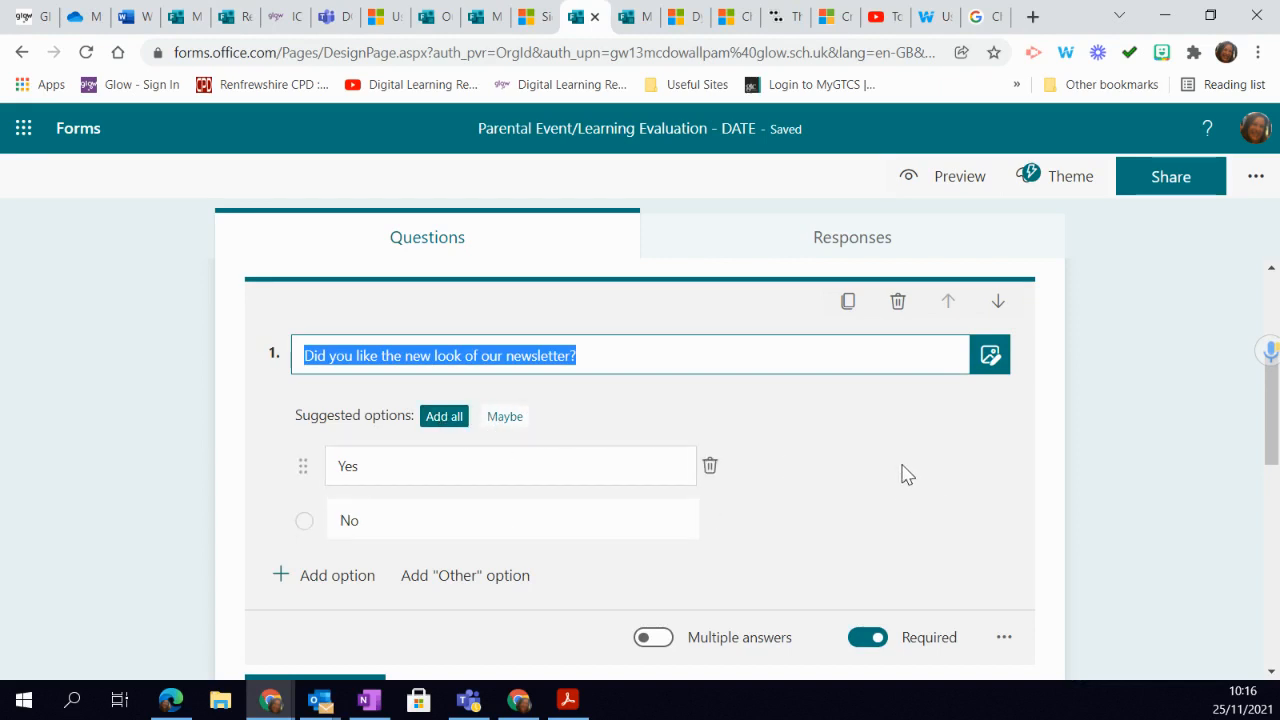
scroll(908, 474, down, 5)
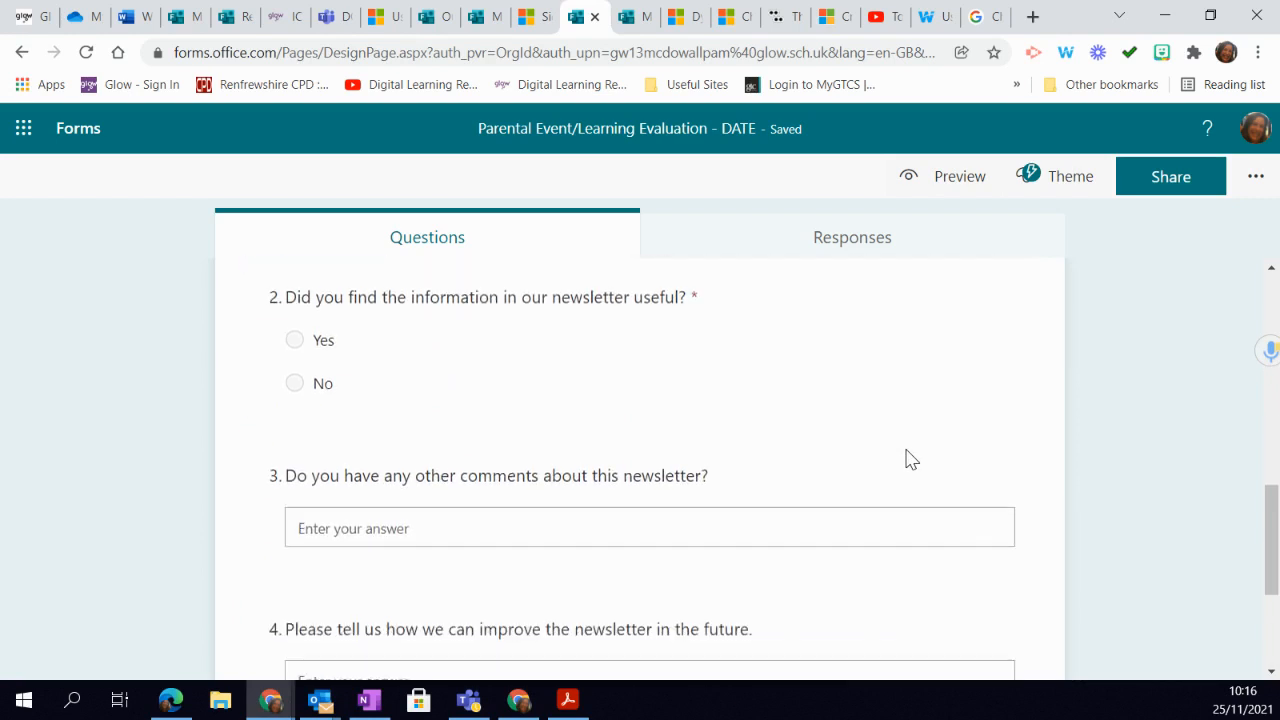
scroll(908, 459, down, 1)
scroll(908, 459, up, 1)
scroll(908, 459, down, 2)
scroll(908, 459, up, 1)
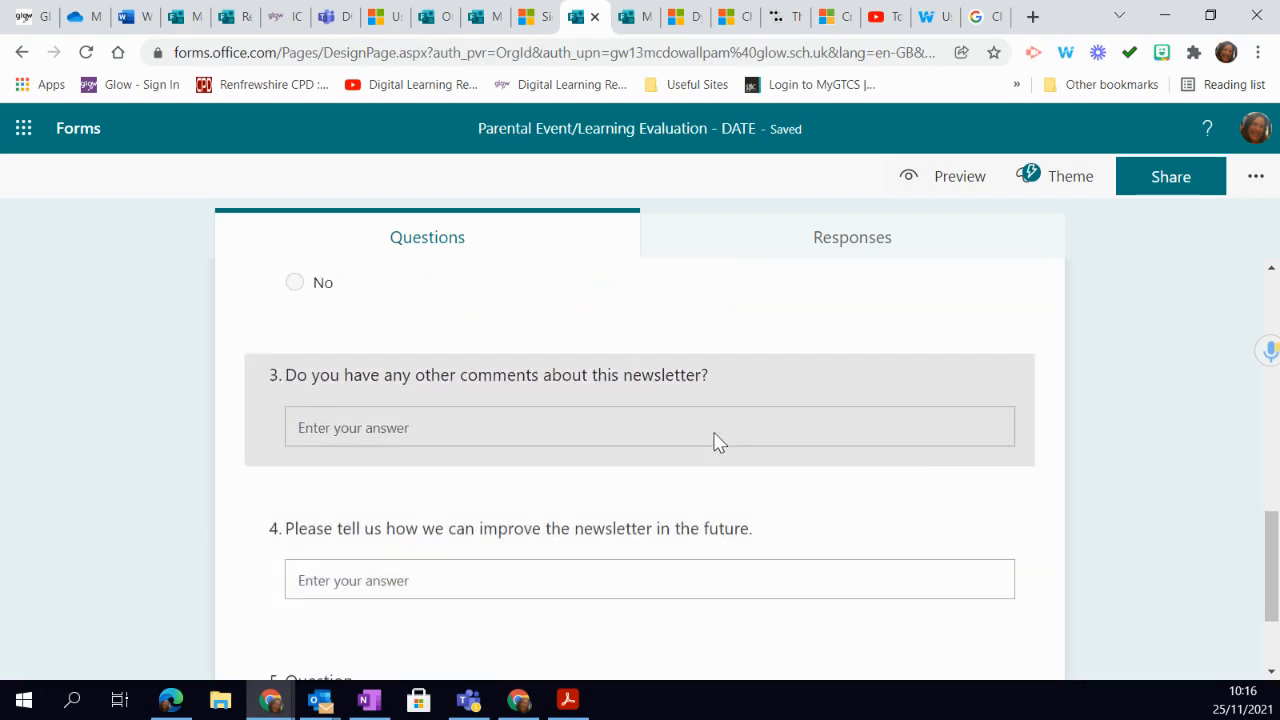
click(624, 370)
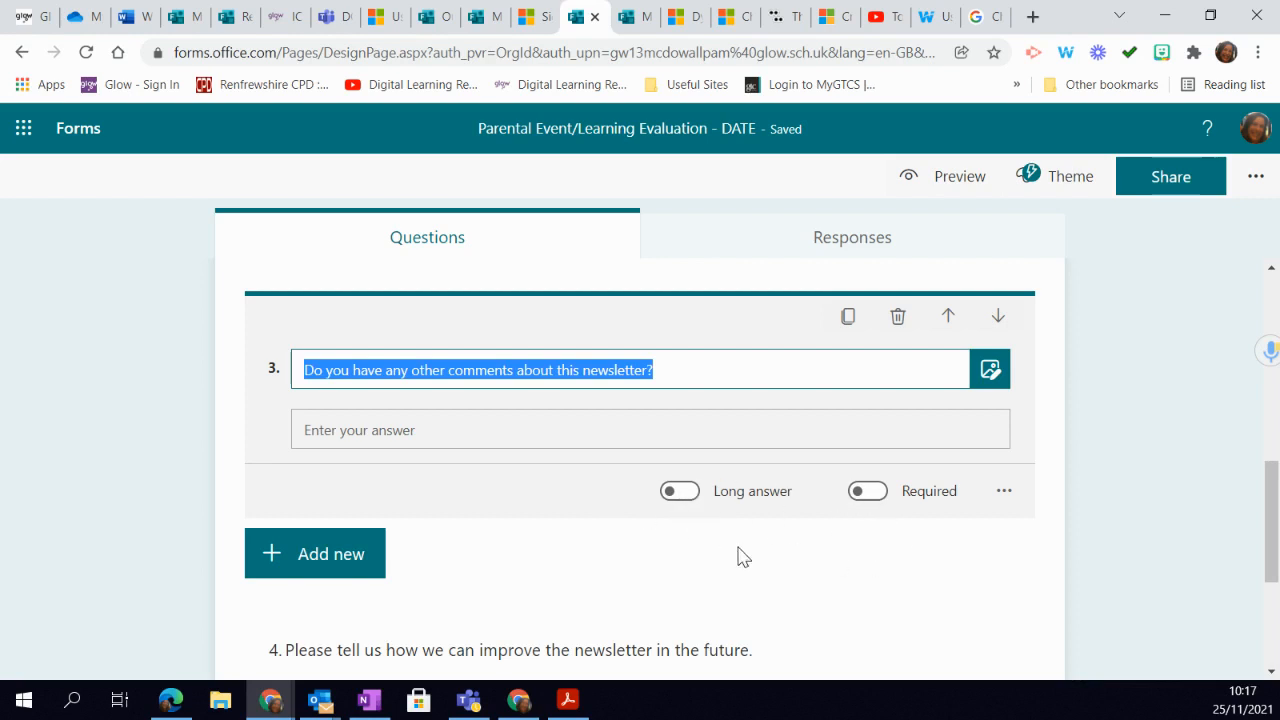
scroll(740, 550, down, 2)
scroll(742, 548, down, 1)
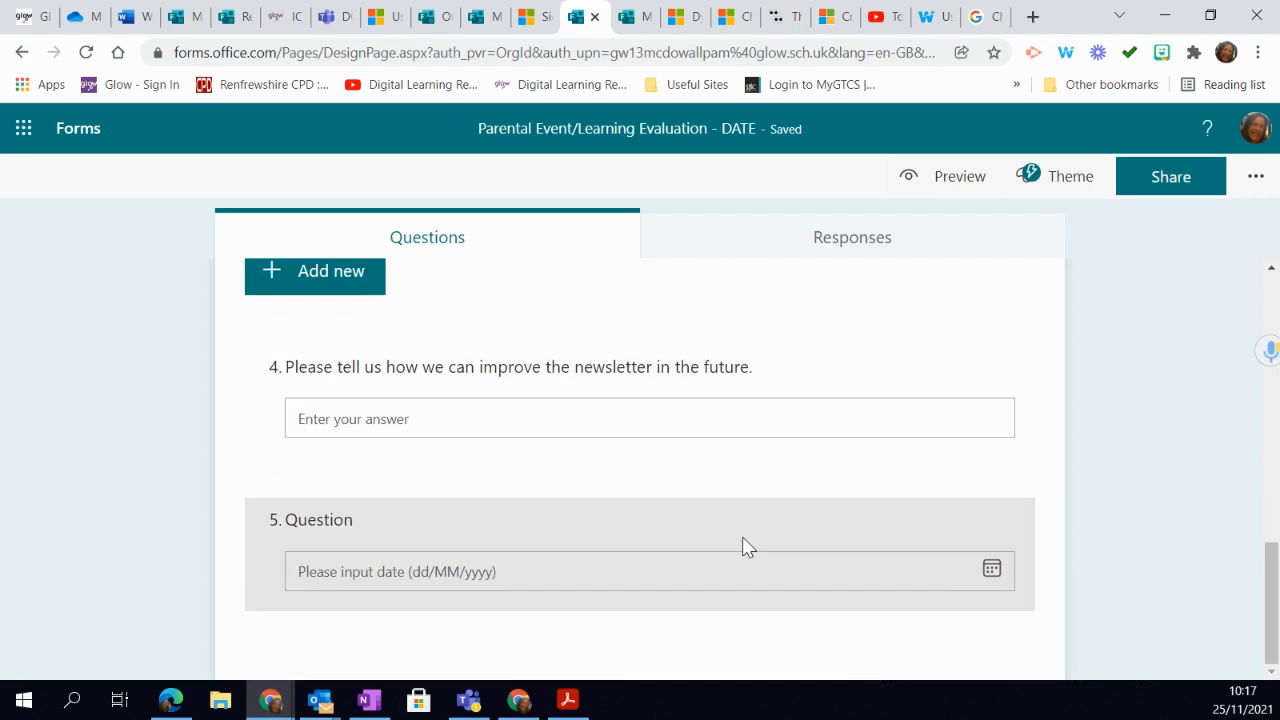
click(323, 520)
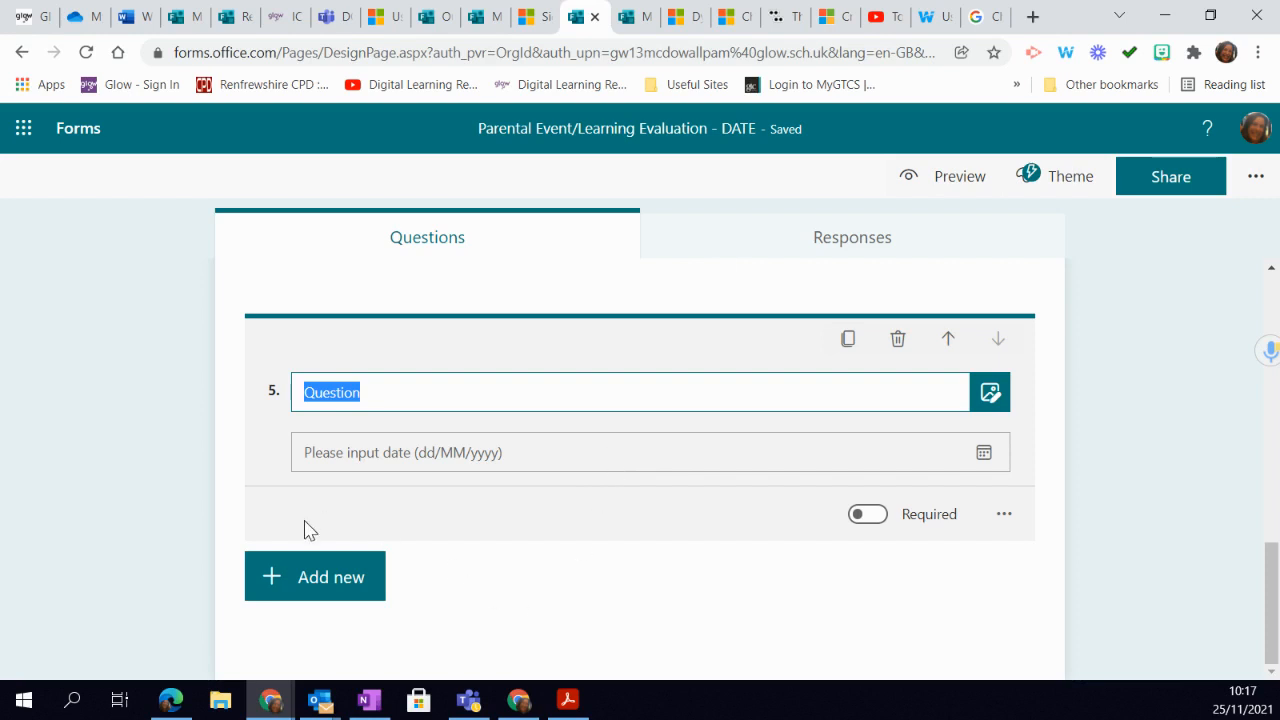
- Add a rating question after the date question and set its symbol to Number
click(322, 592)
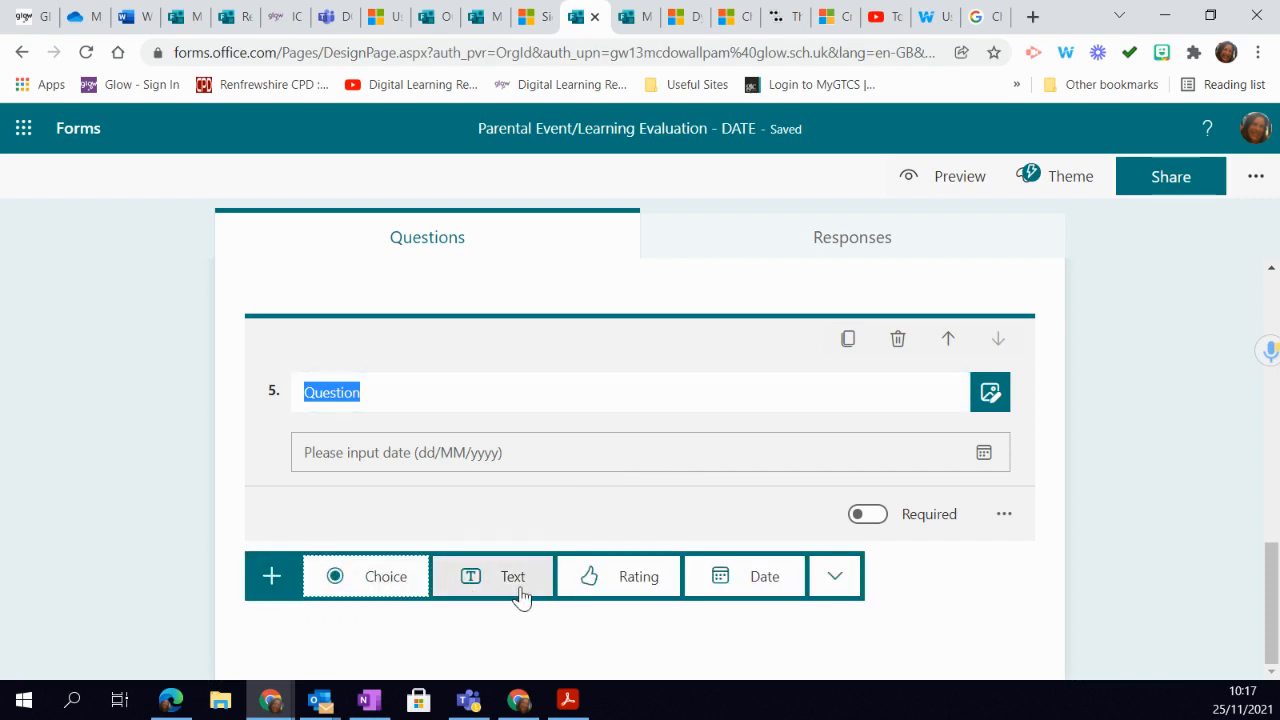
click(655, 585)
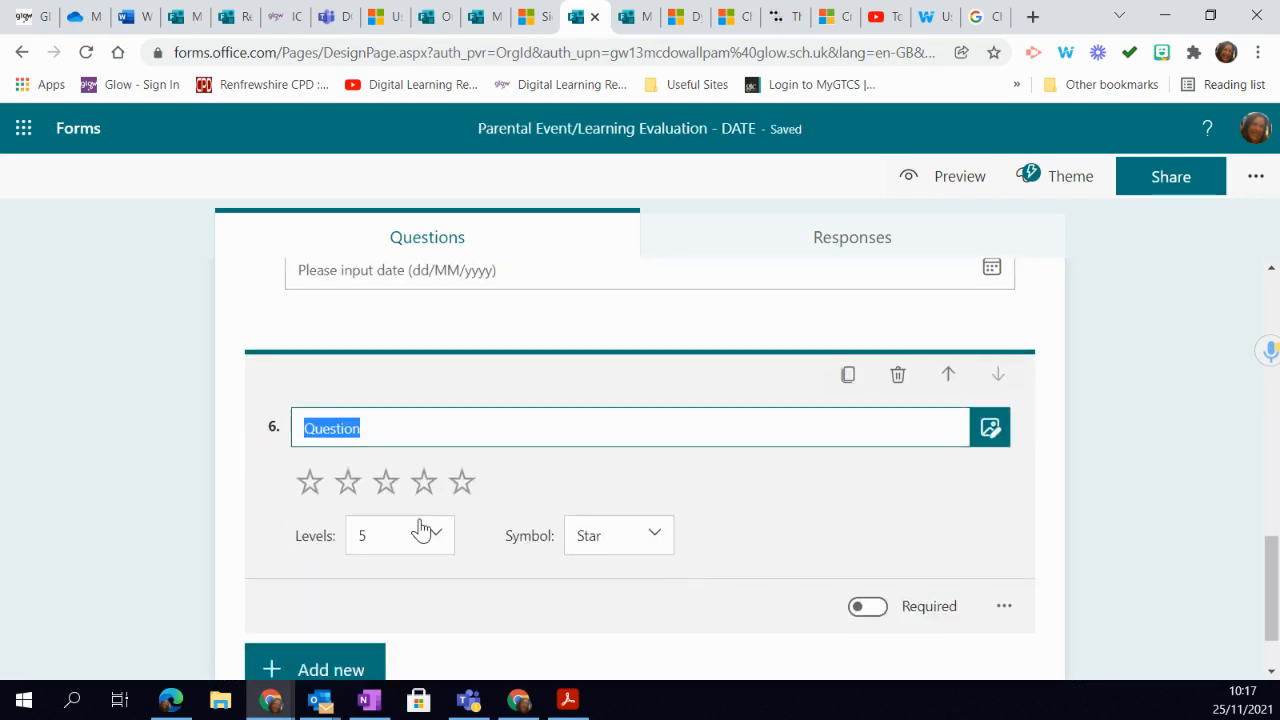
click(645, 546)
click(656, 588)
scroll(725, 550, down, 1)
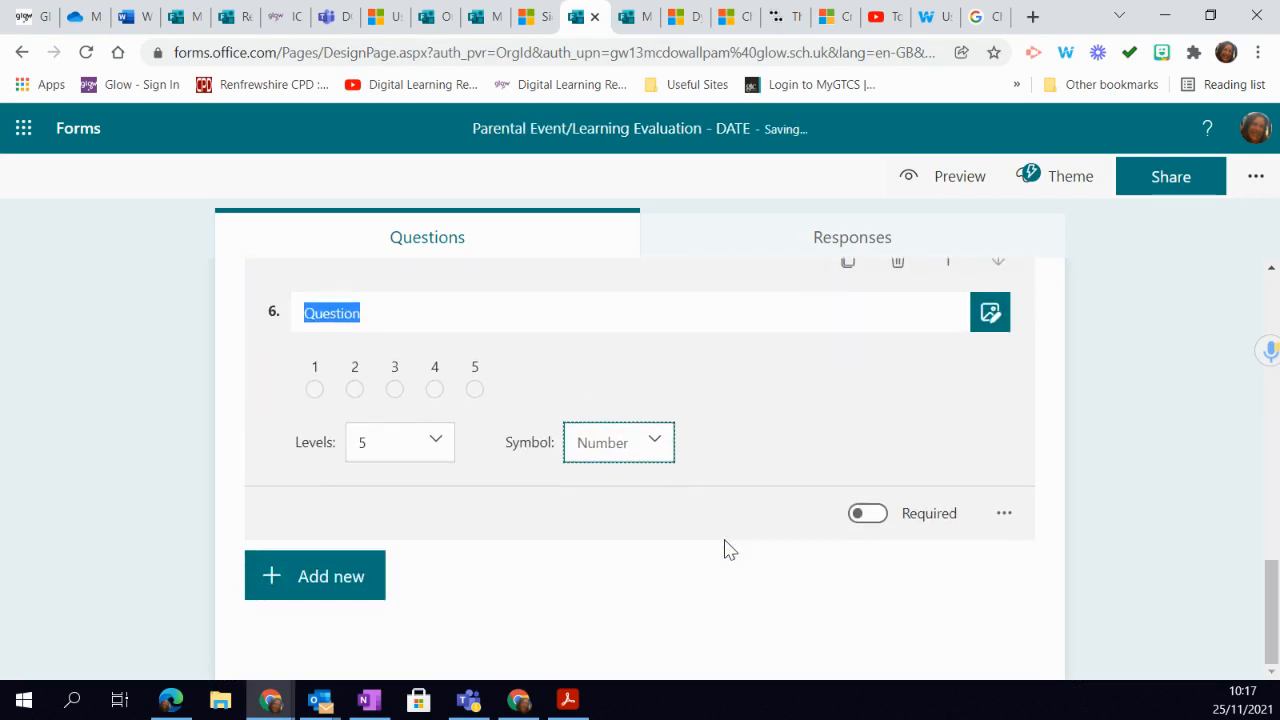
- Add a Likert question after the rating question and title it "Did you find the event useful."
click(336, 588)
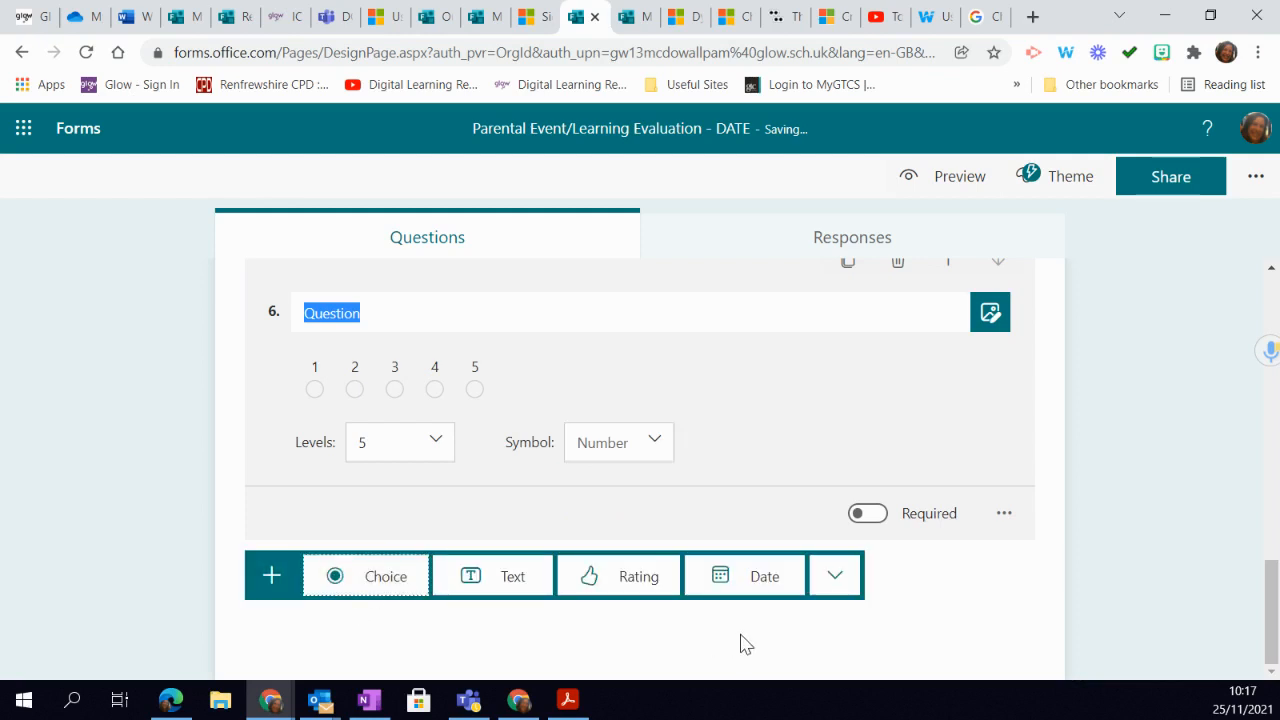
click(843, 585)
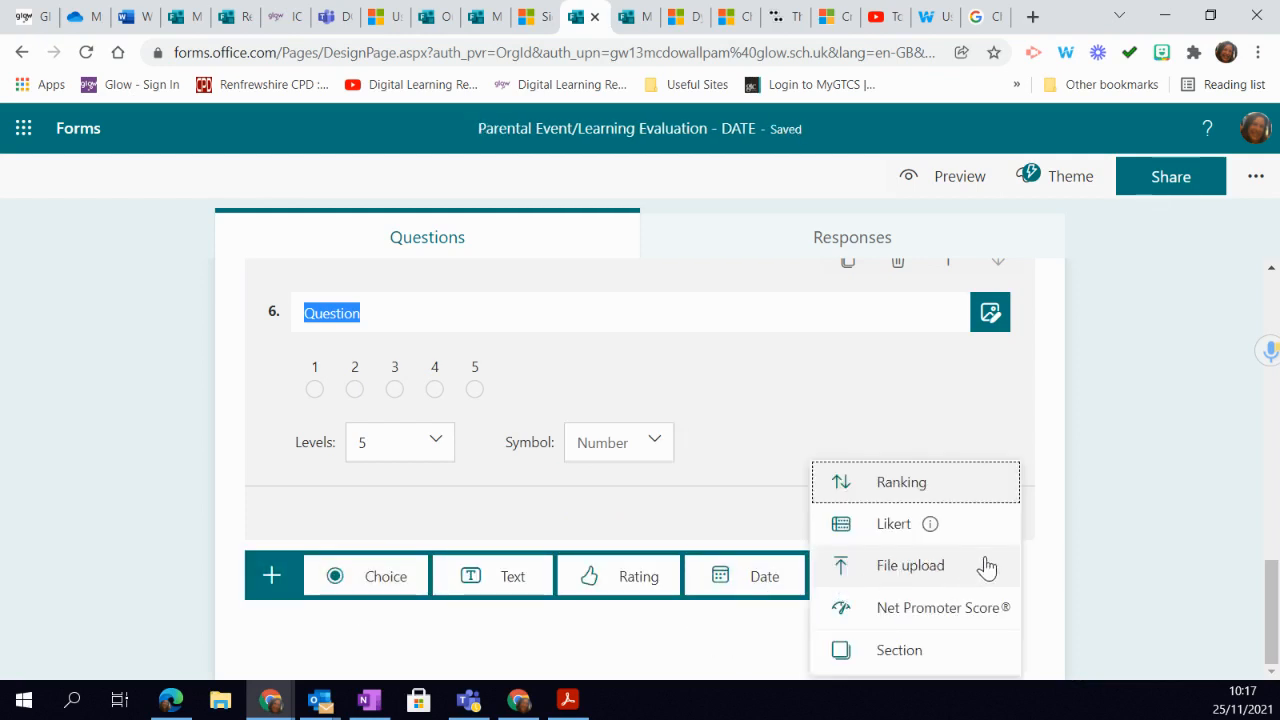
click(880, 530)
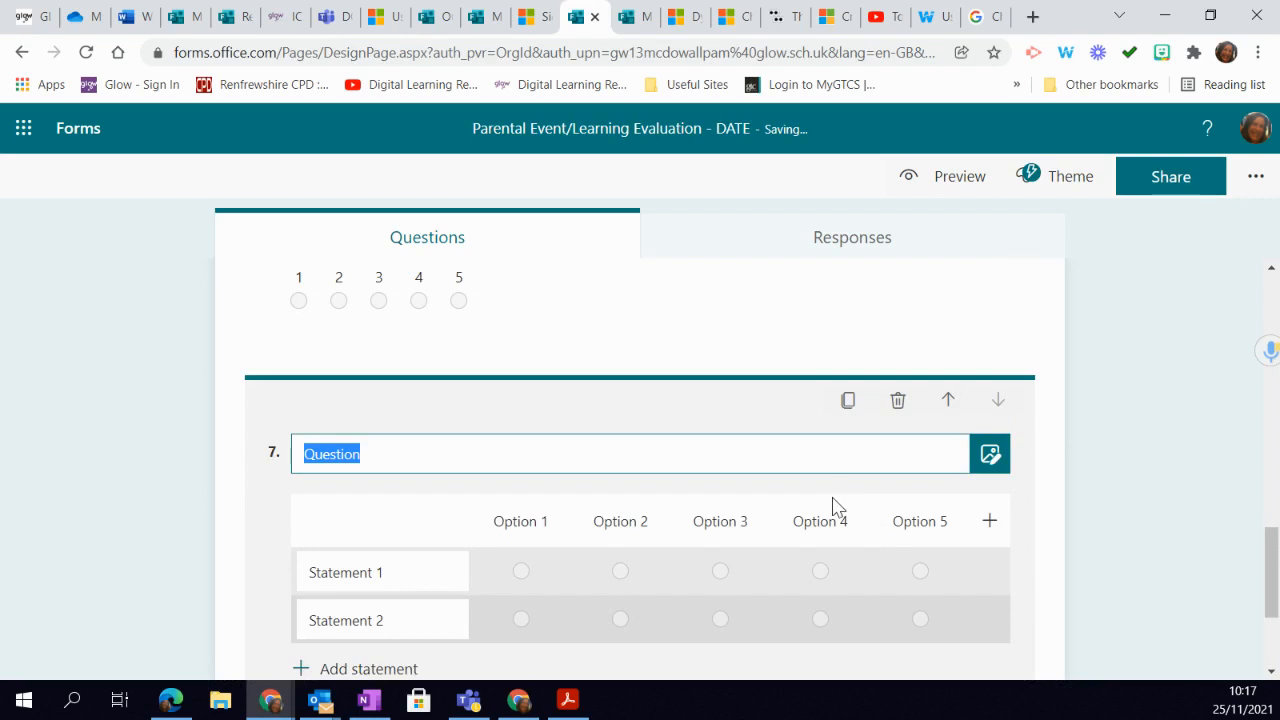
scroll(645, 521, down, 3)
scroll(540, 335, up, 2)
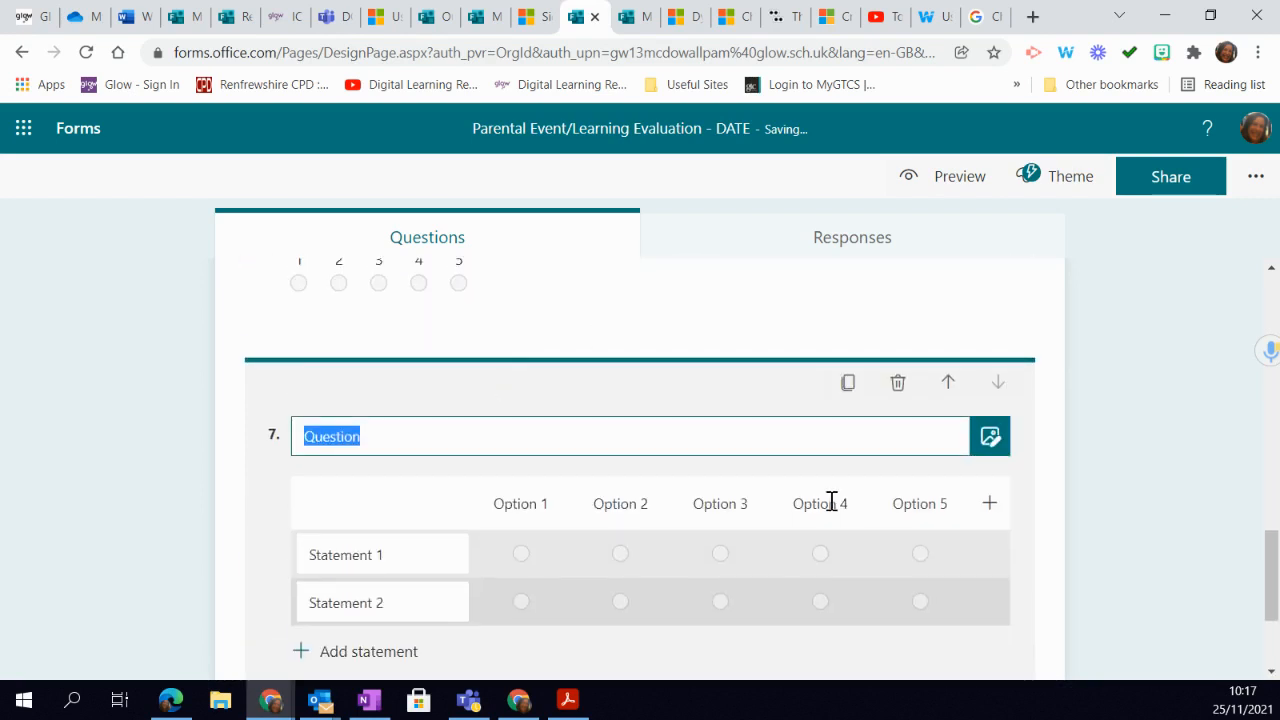
text(Did y)
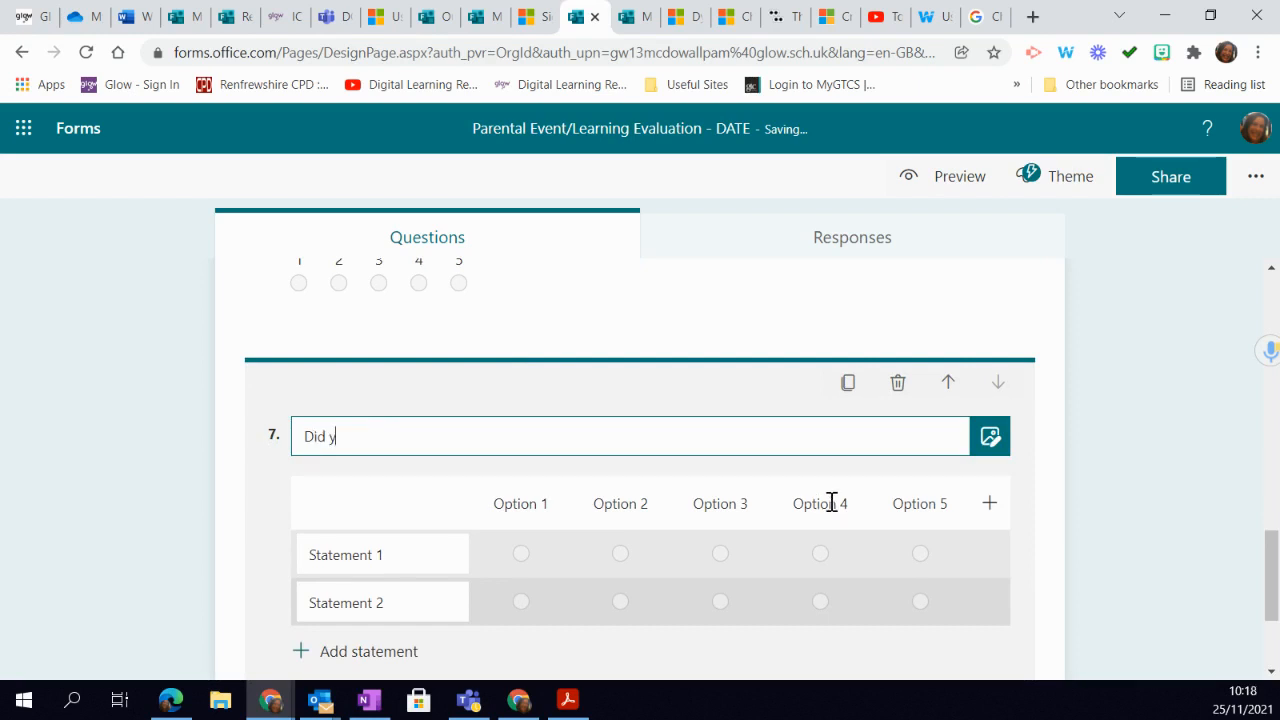
text(ou find the event usef)
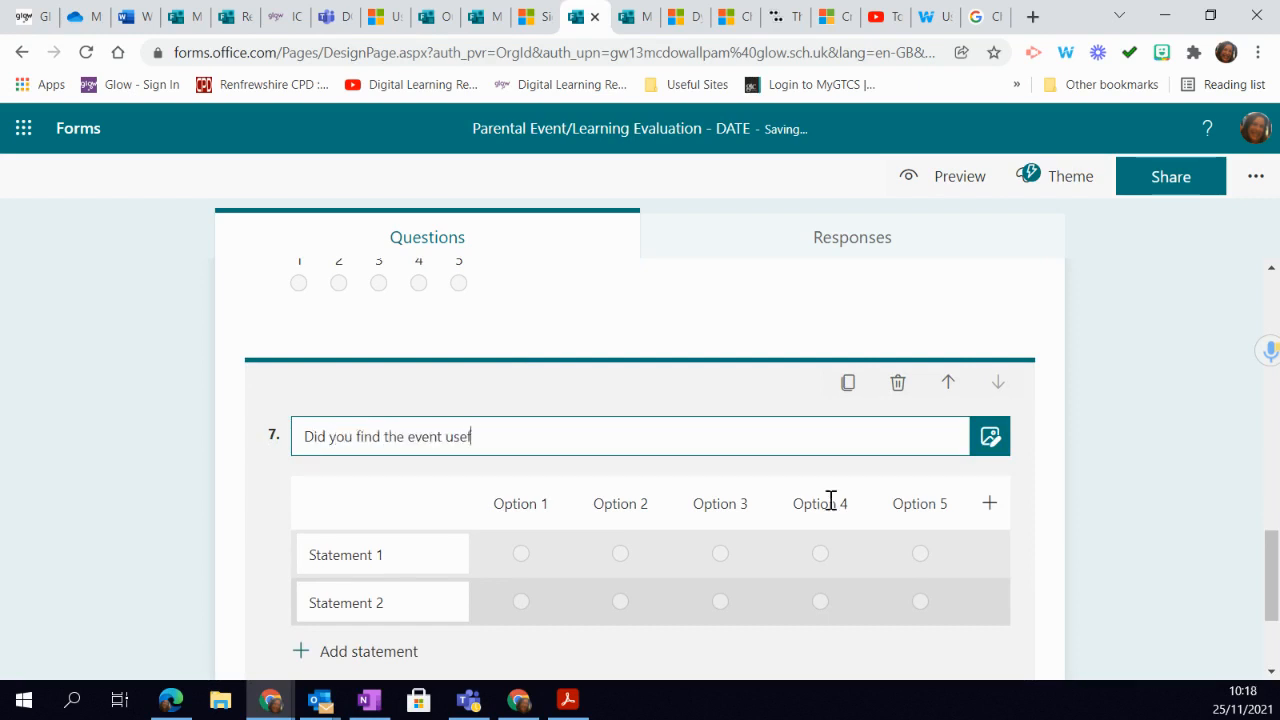
text(ul.)
- Label the Likert question's first two options "Very useful" and "Useful"
click(530, 500)
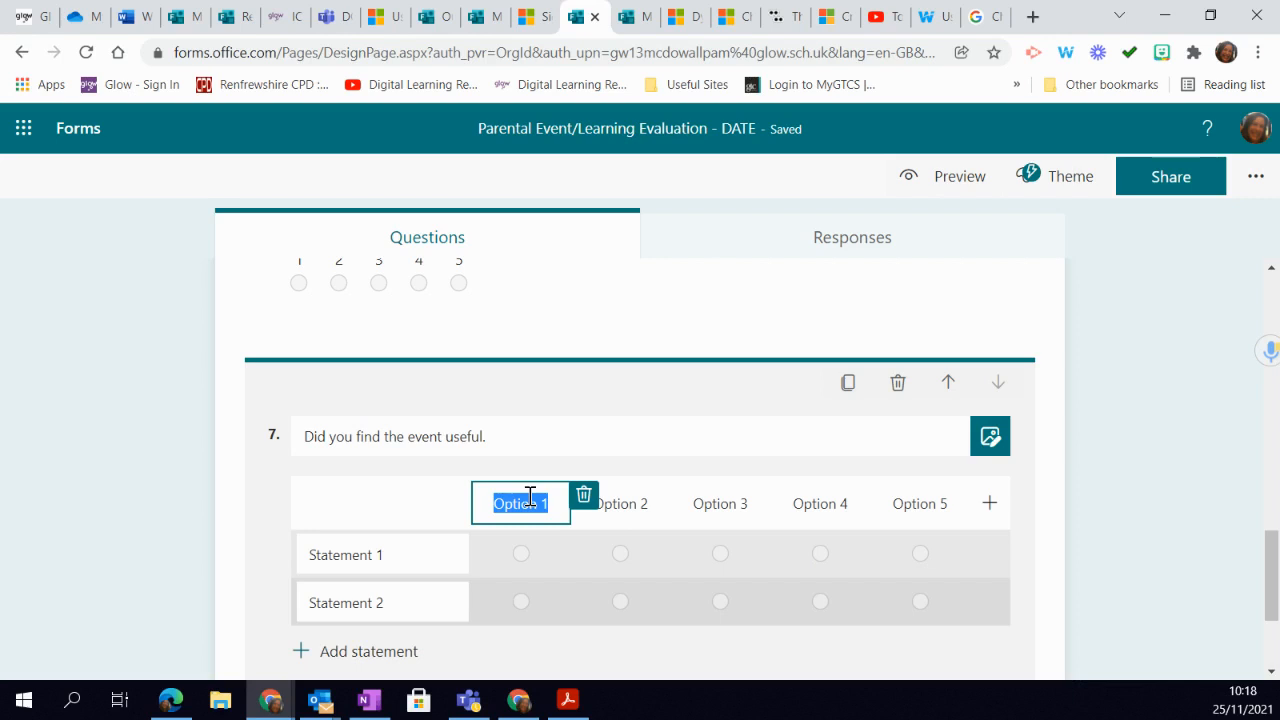
text(Ver)
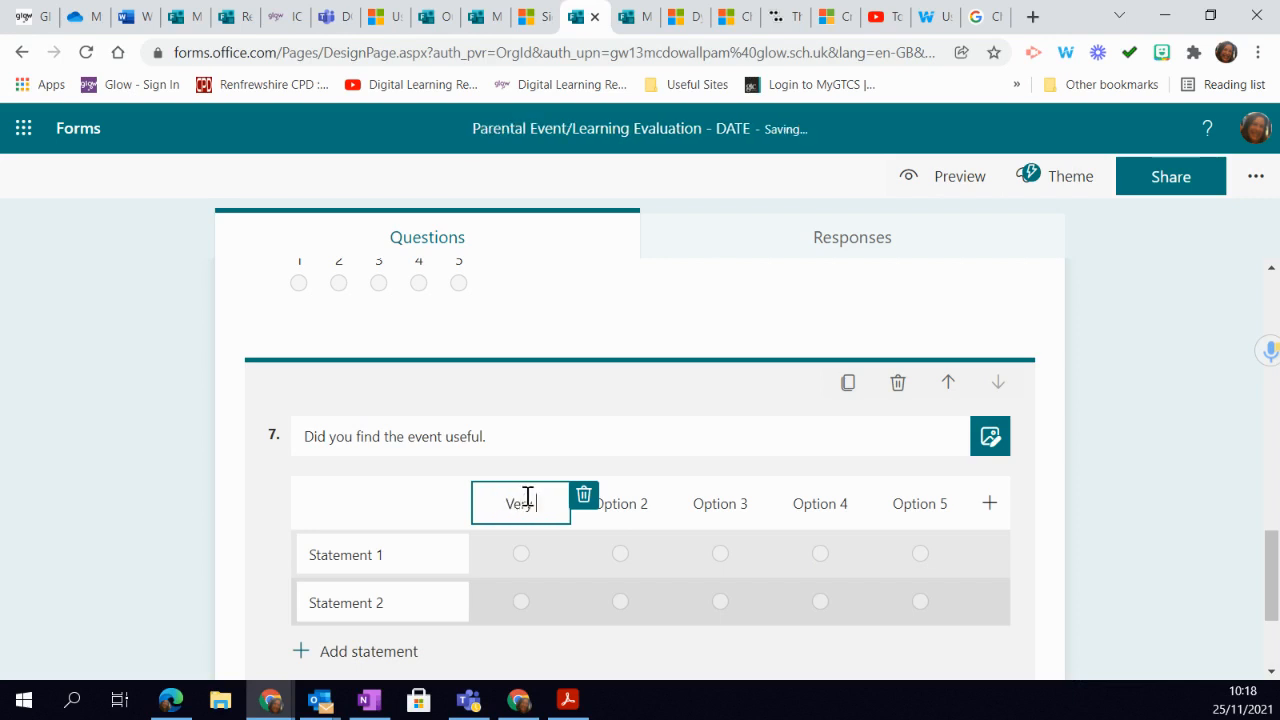
text(y useful)
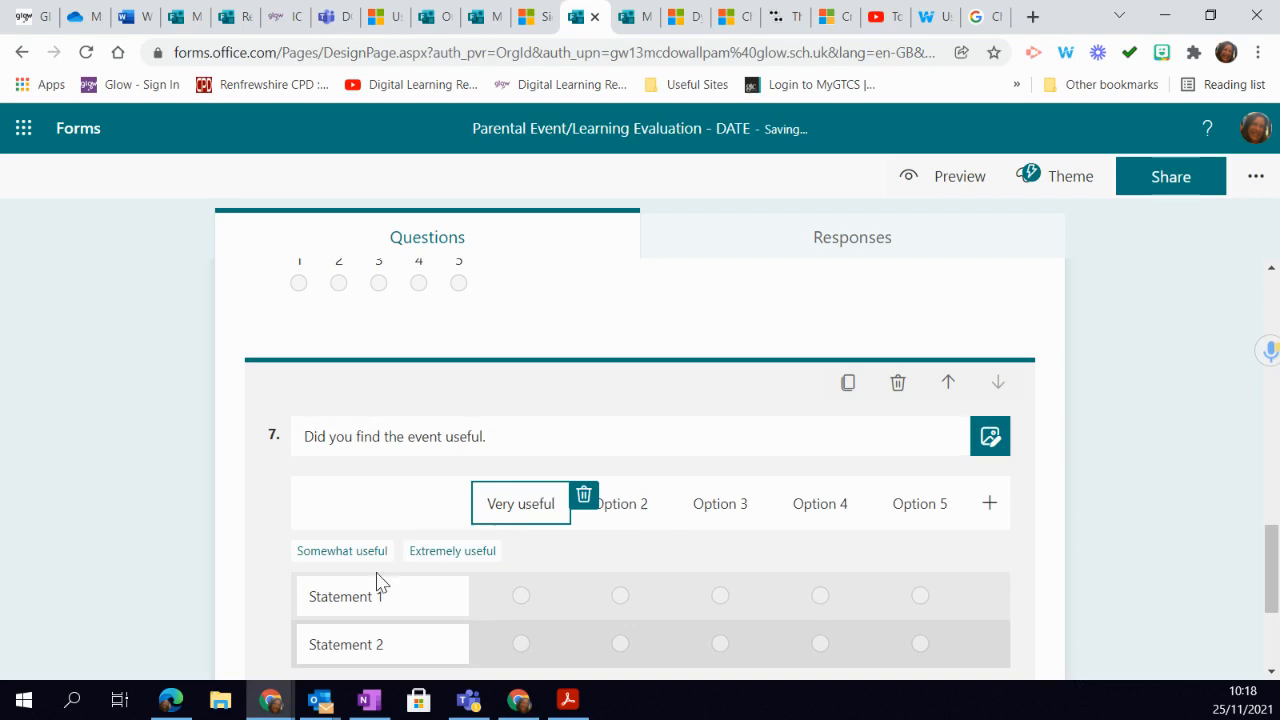
click(643, 505)
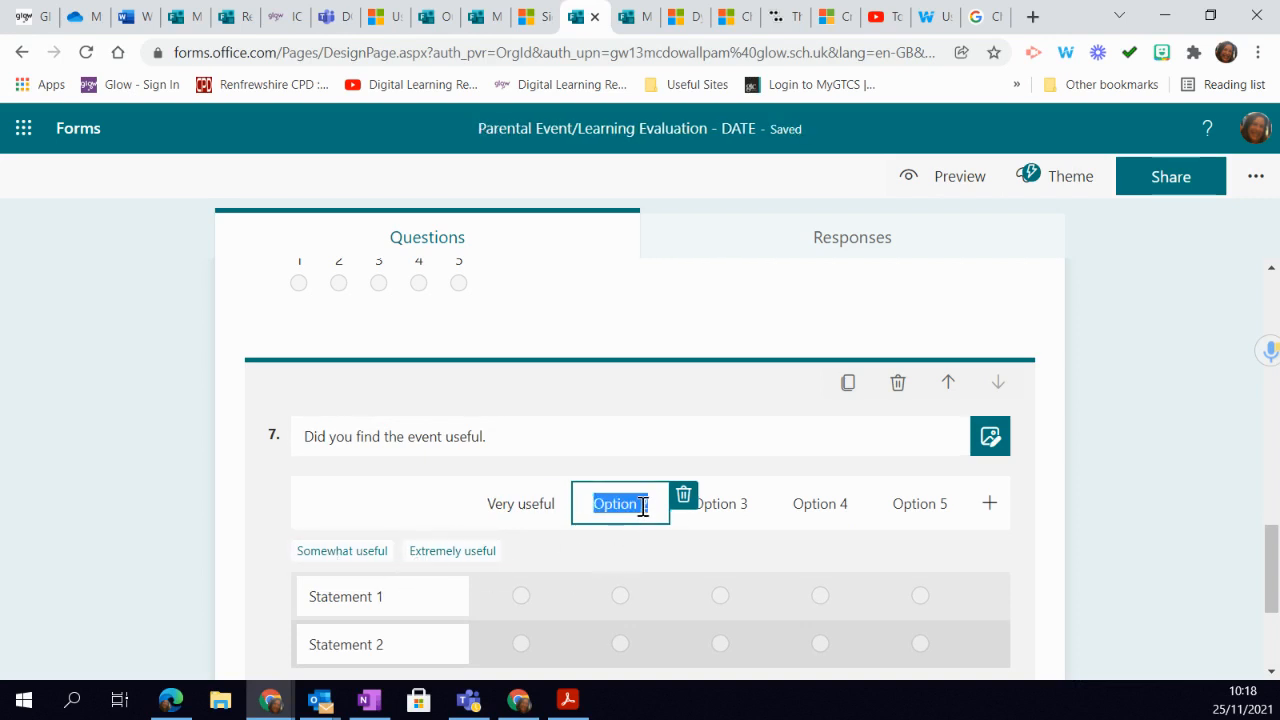
text(Useful)
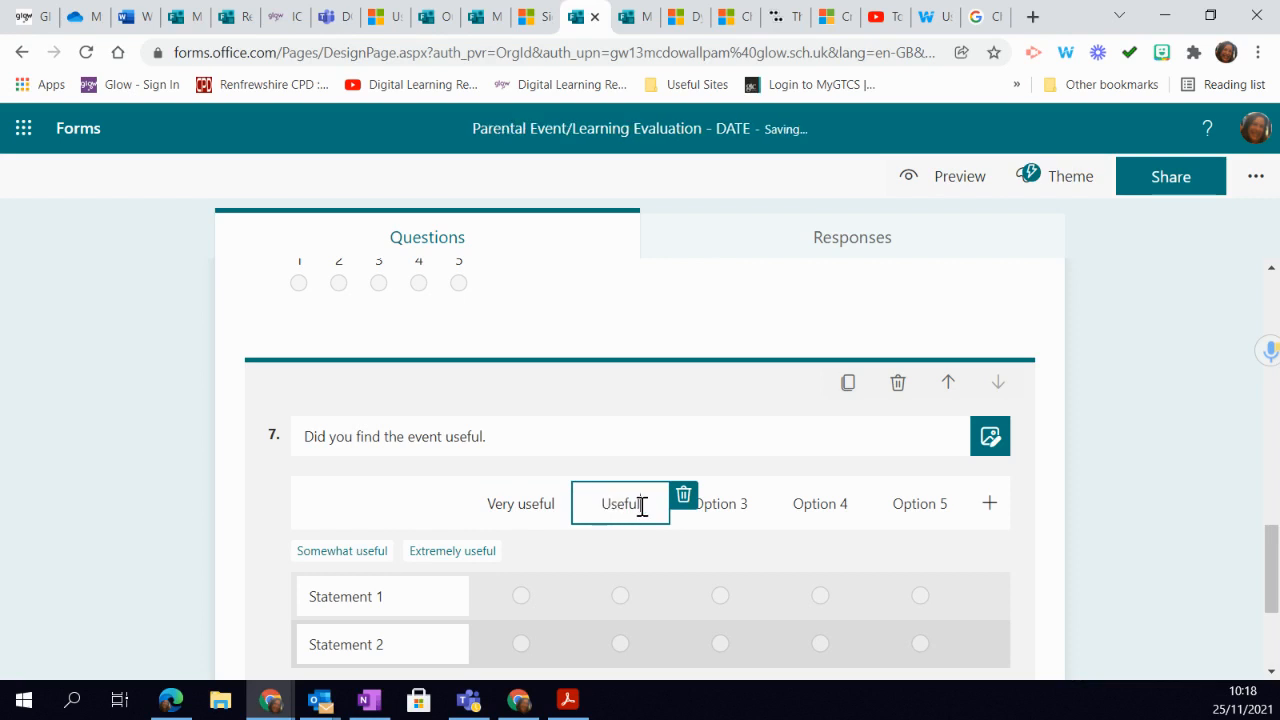
- Label the Likert question's third and fourth options "Neutratl" and "Not useful"
click(732, 504)
text(N)
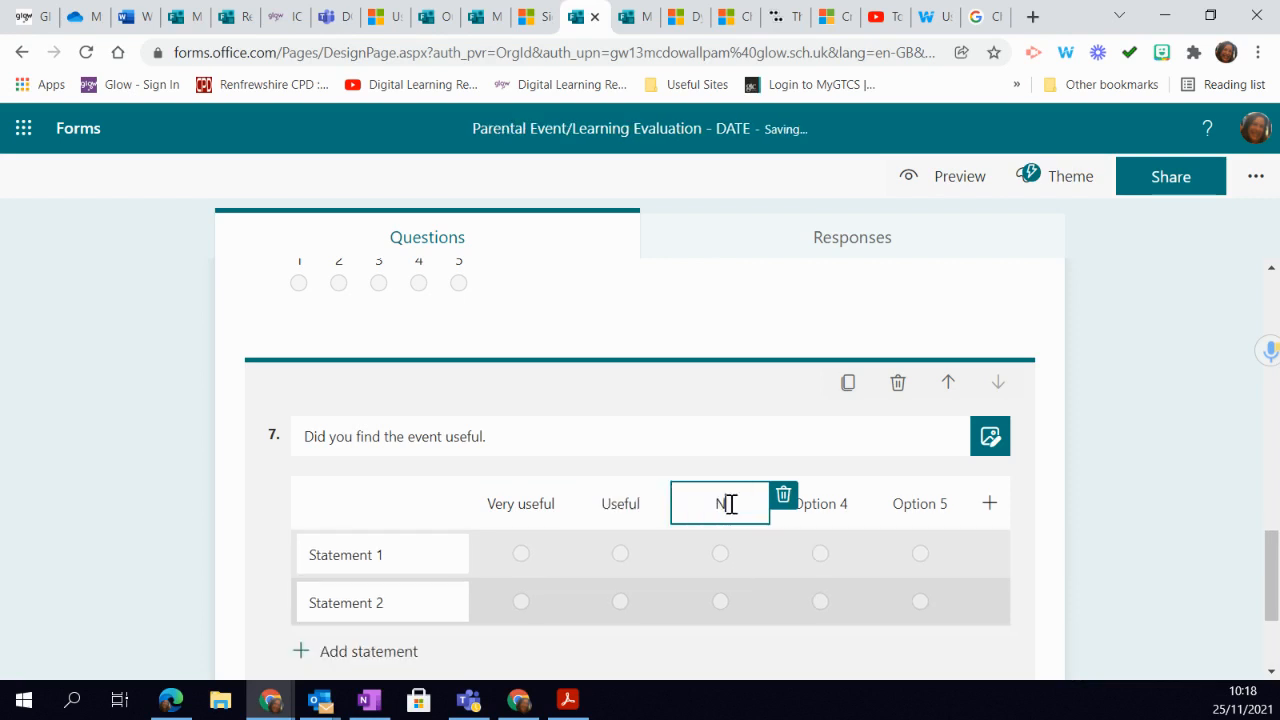
text(eutratl)
click(834, 494)
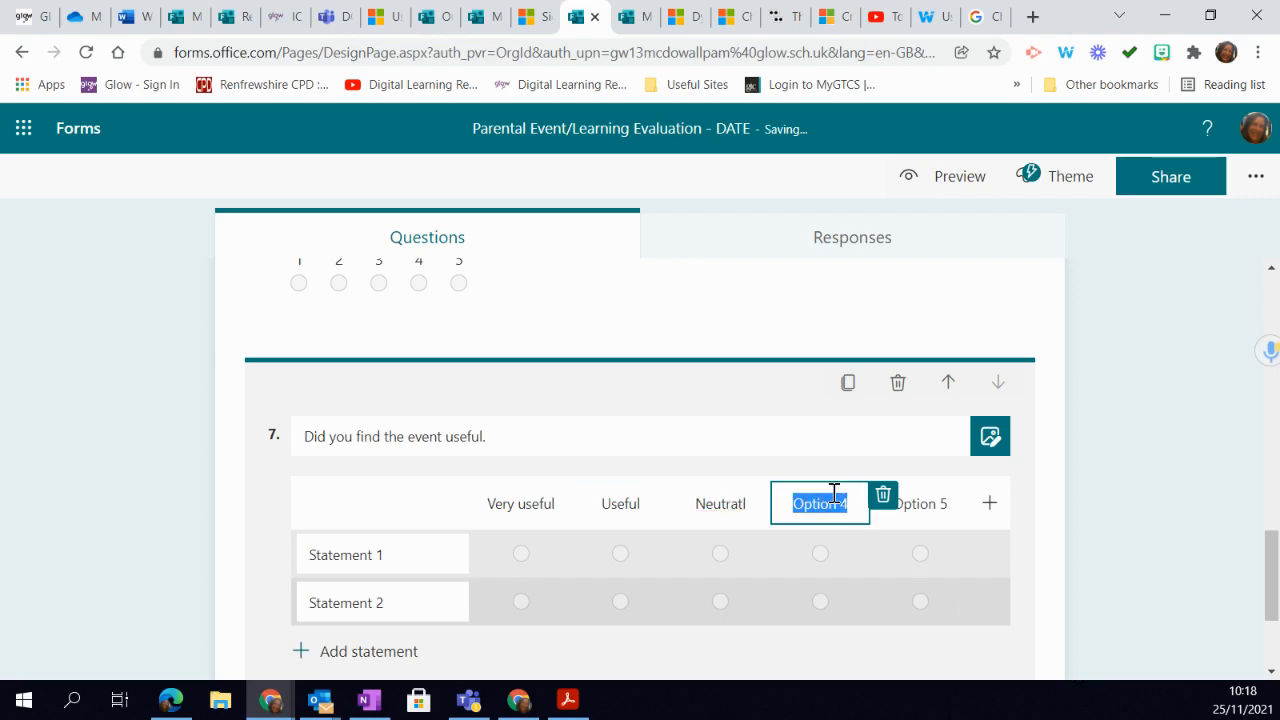
text(Not useful)
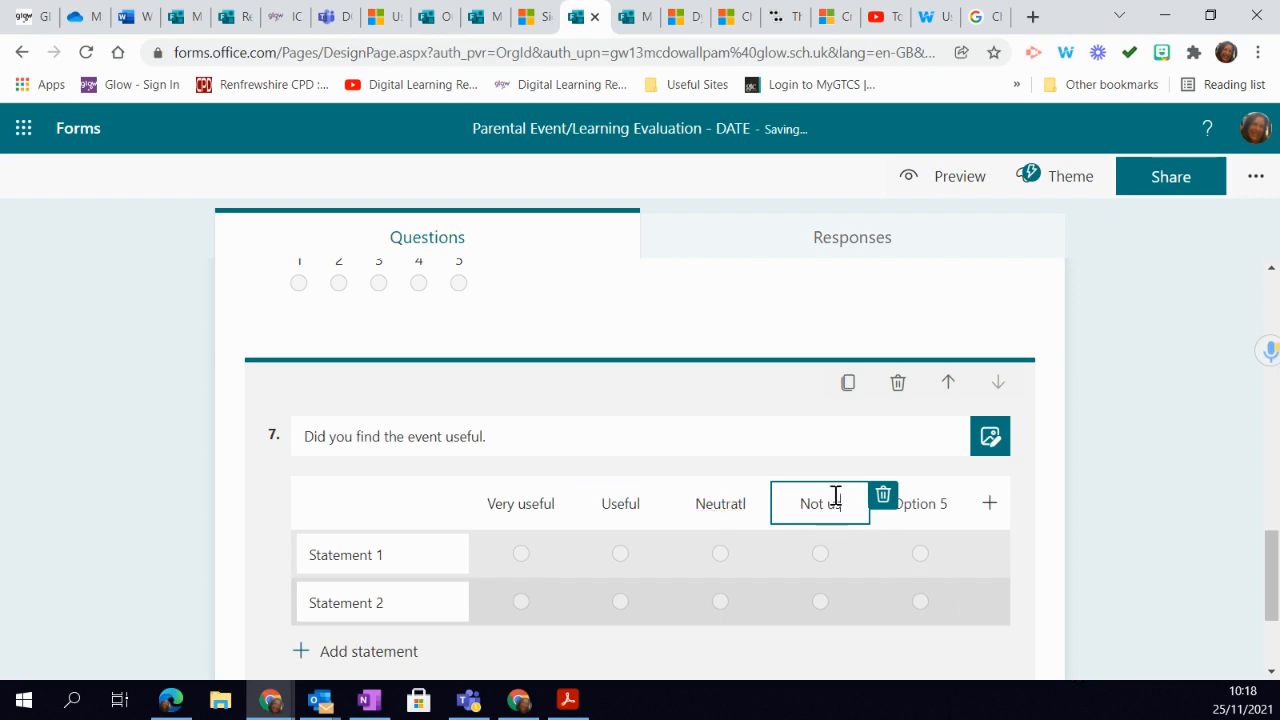
- Delete the fifth option from the Likert question's answer scale
click(915, 509)
text(N)
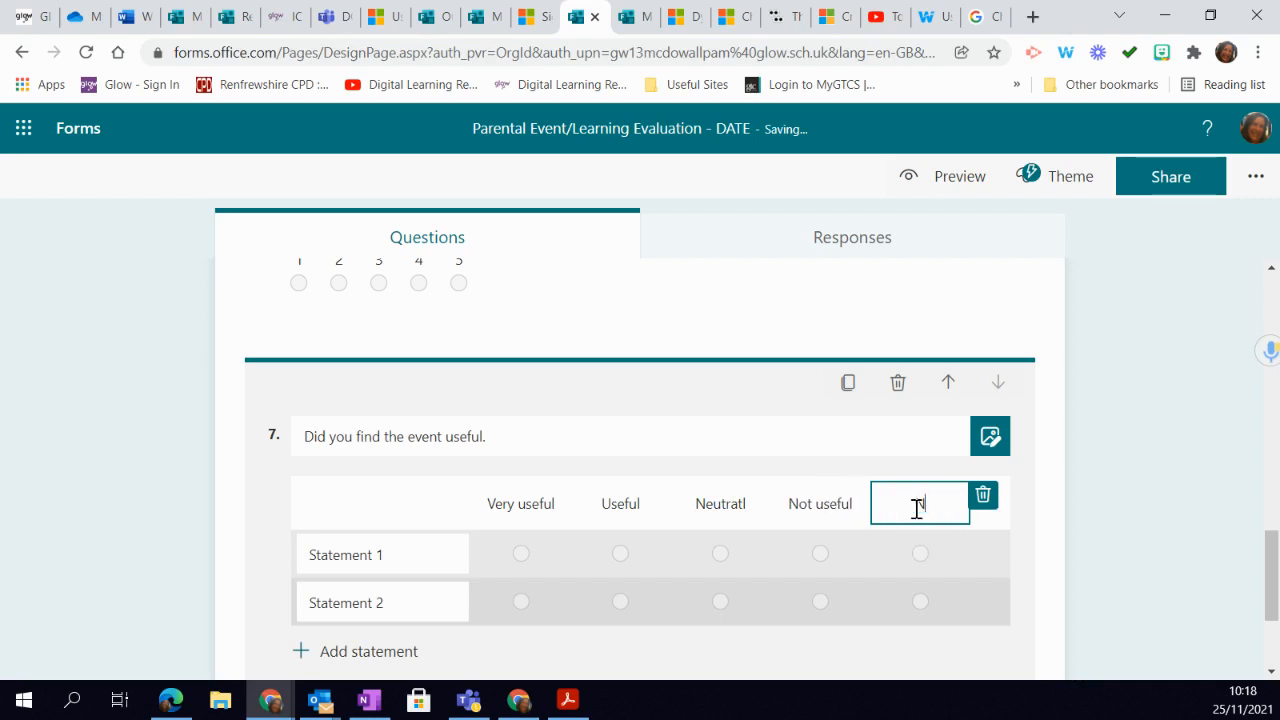
text(ot at all)
click(983, 500)
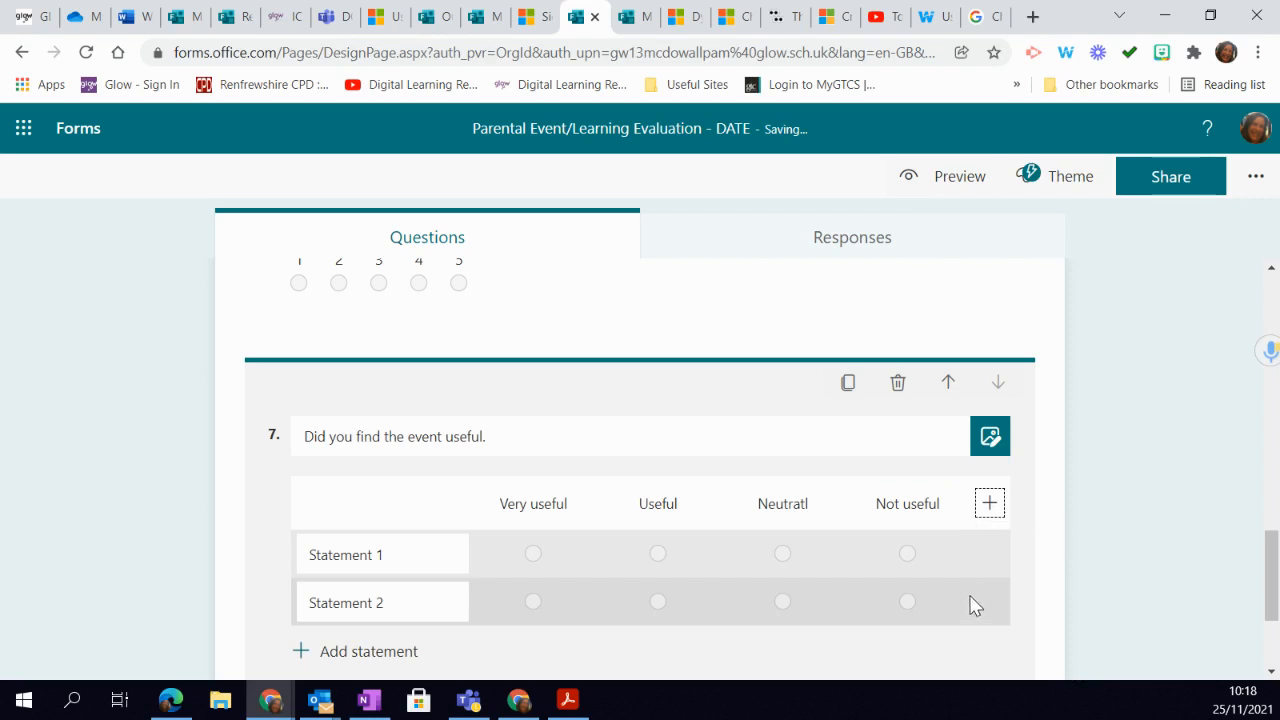
click(925, 508)
click(806, 501)
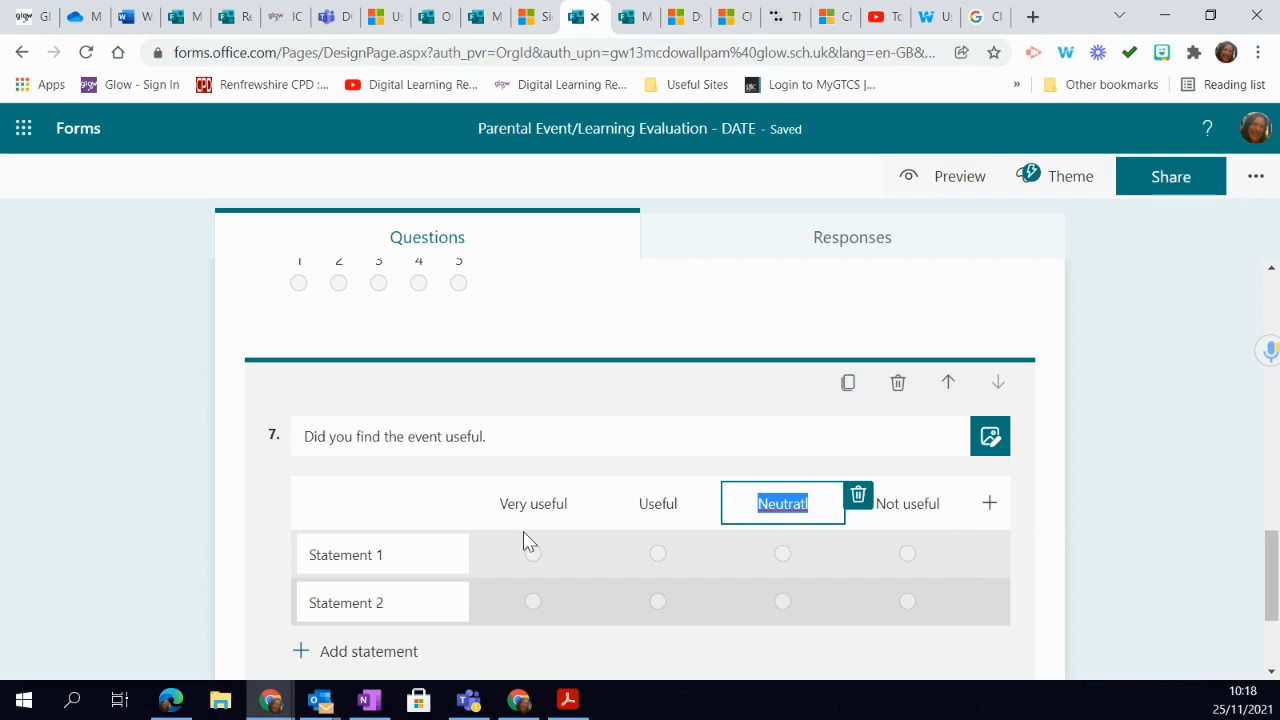
- Replace the Likert question's first statement with "The event timing was good"
click(418, 558)
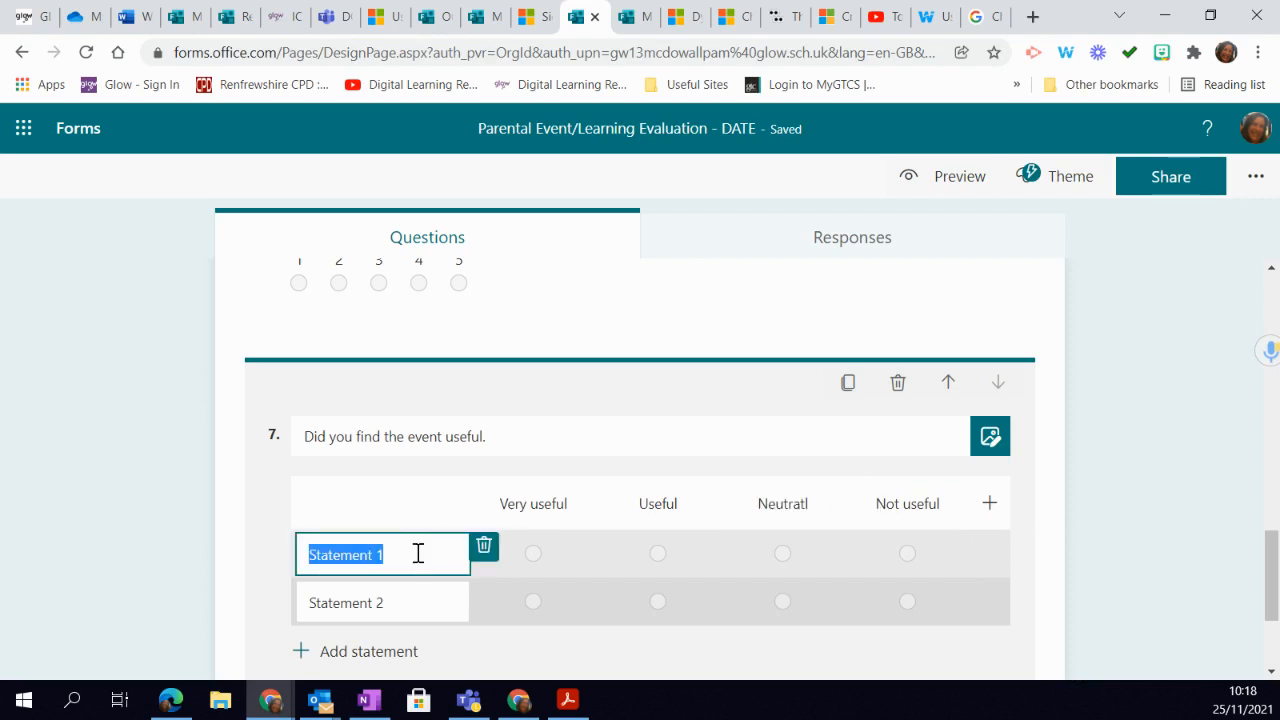
text(The event tim)
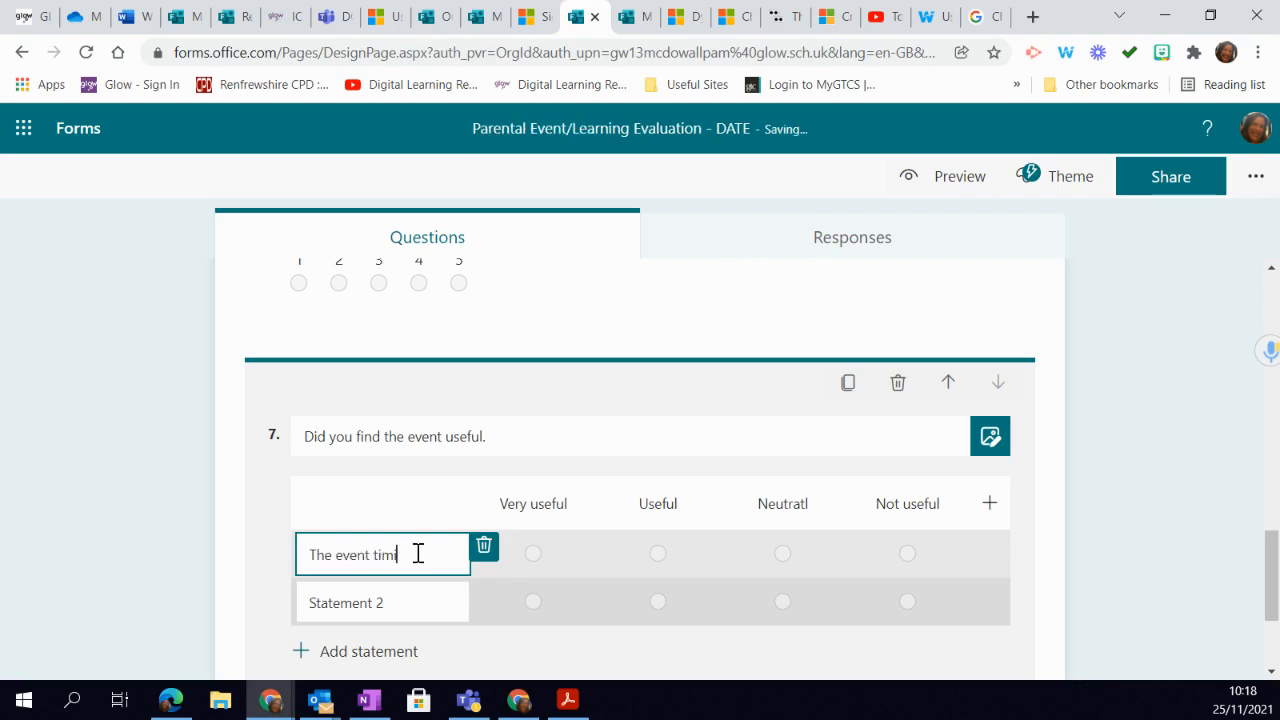
text(ing was good)
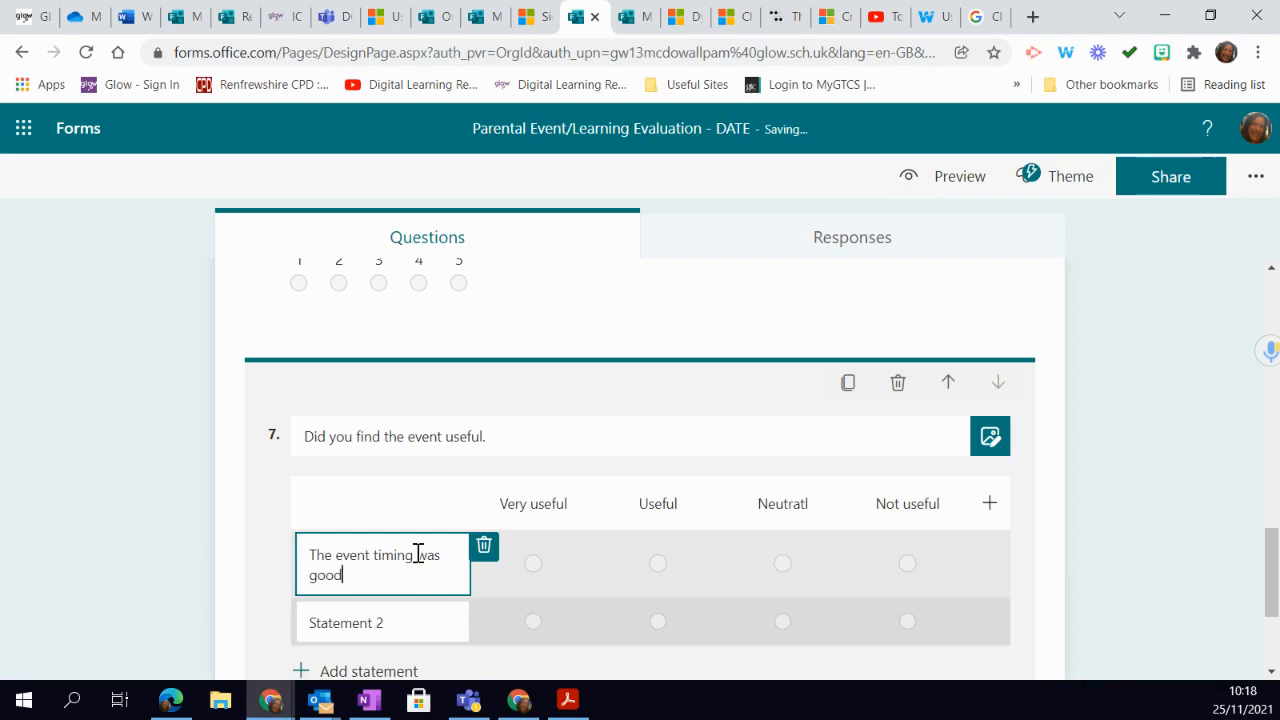
- Replace the Likert question's second statement with "The event allowed time for questions"
click(364, 617)
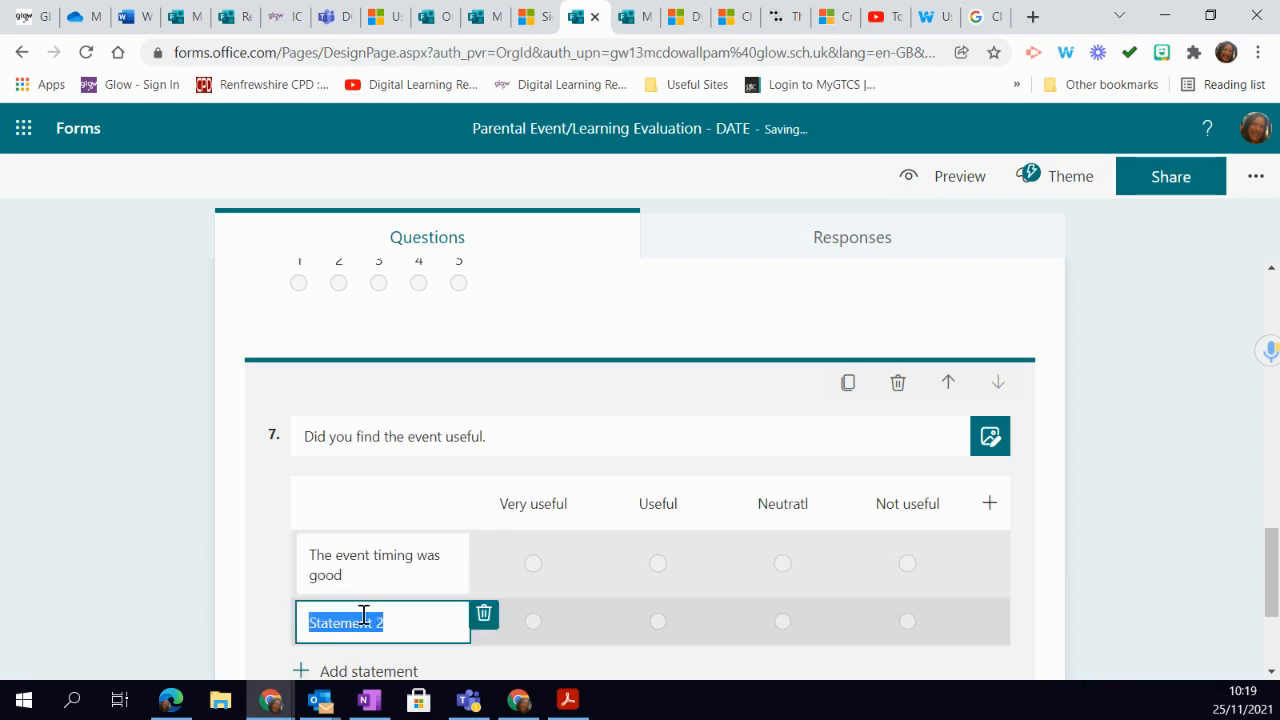
text(The event allowed tim)
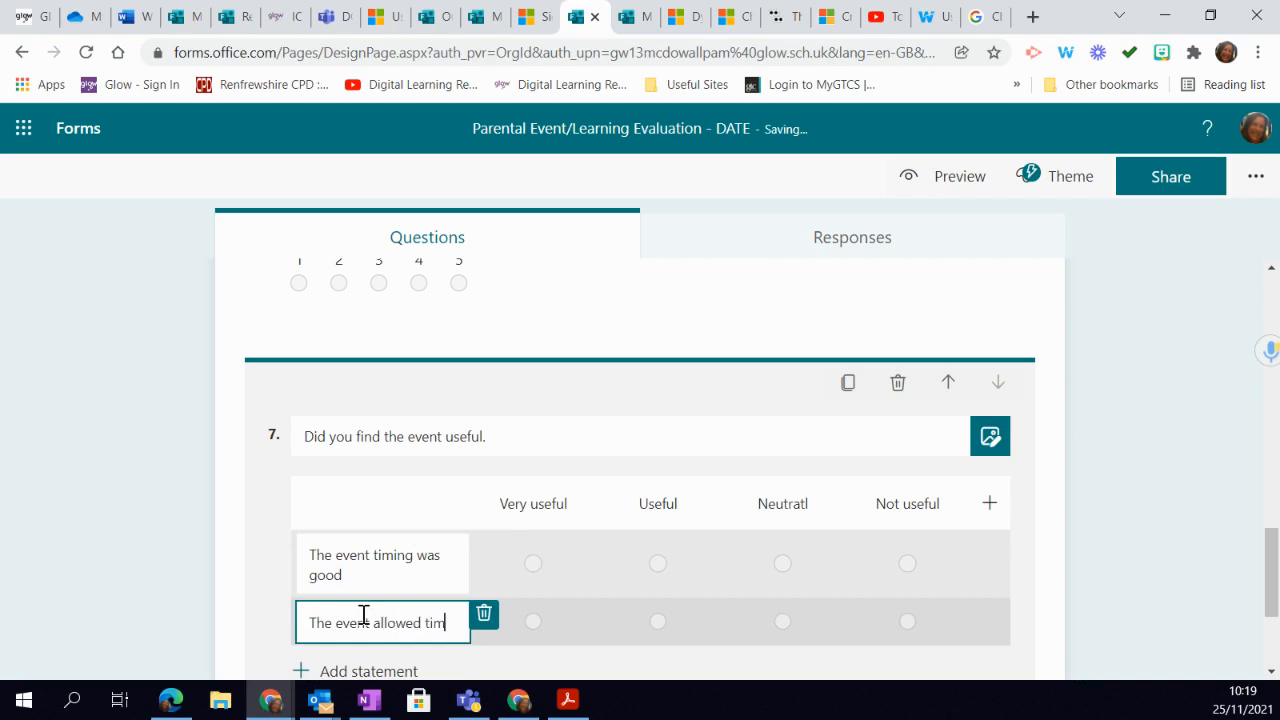
text(e for question)
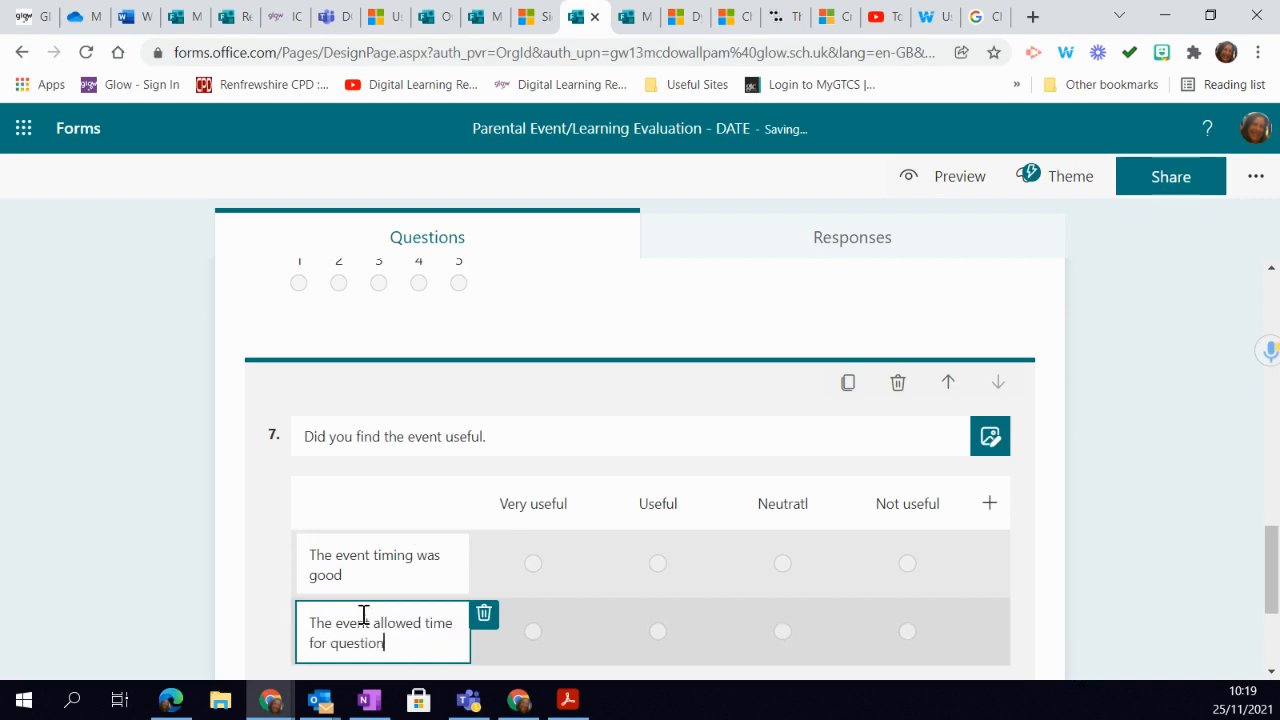
text(s)
scroll(900, 548, down, 1)
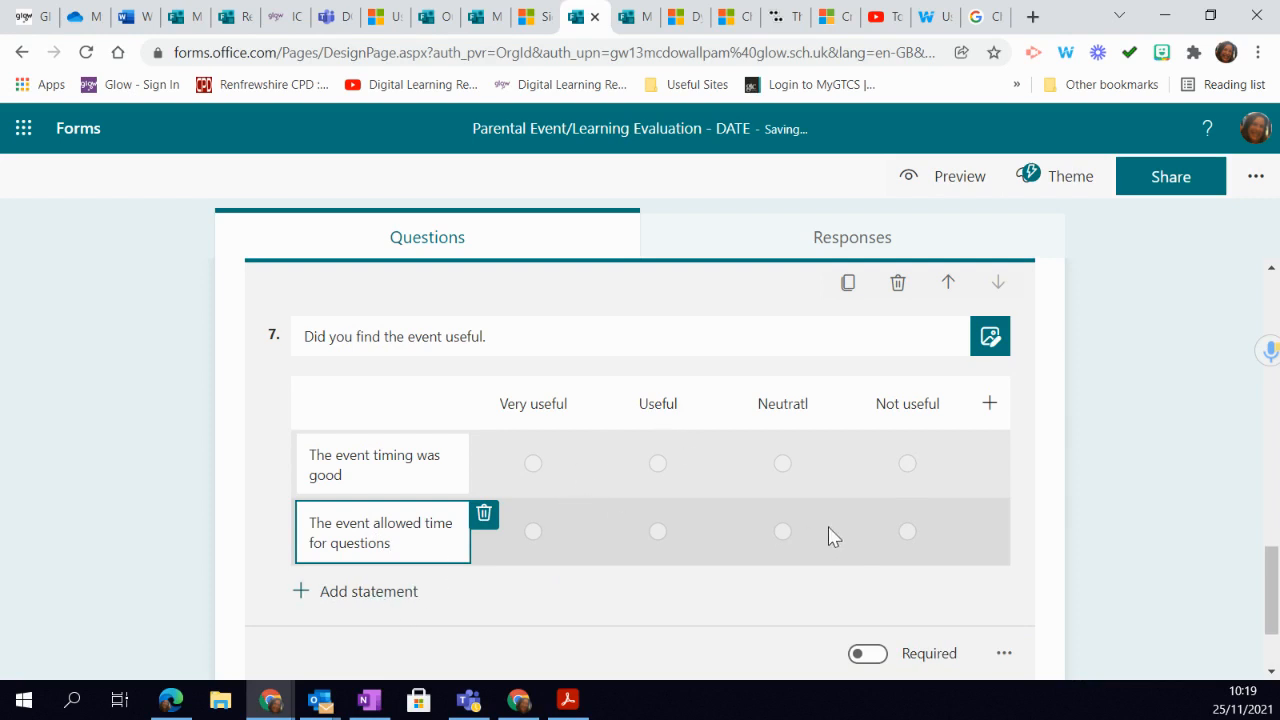
scroll(966, 614, down, 1)
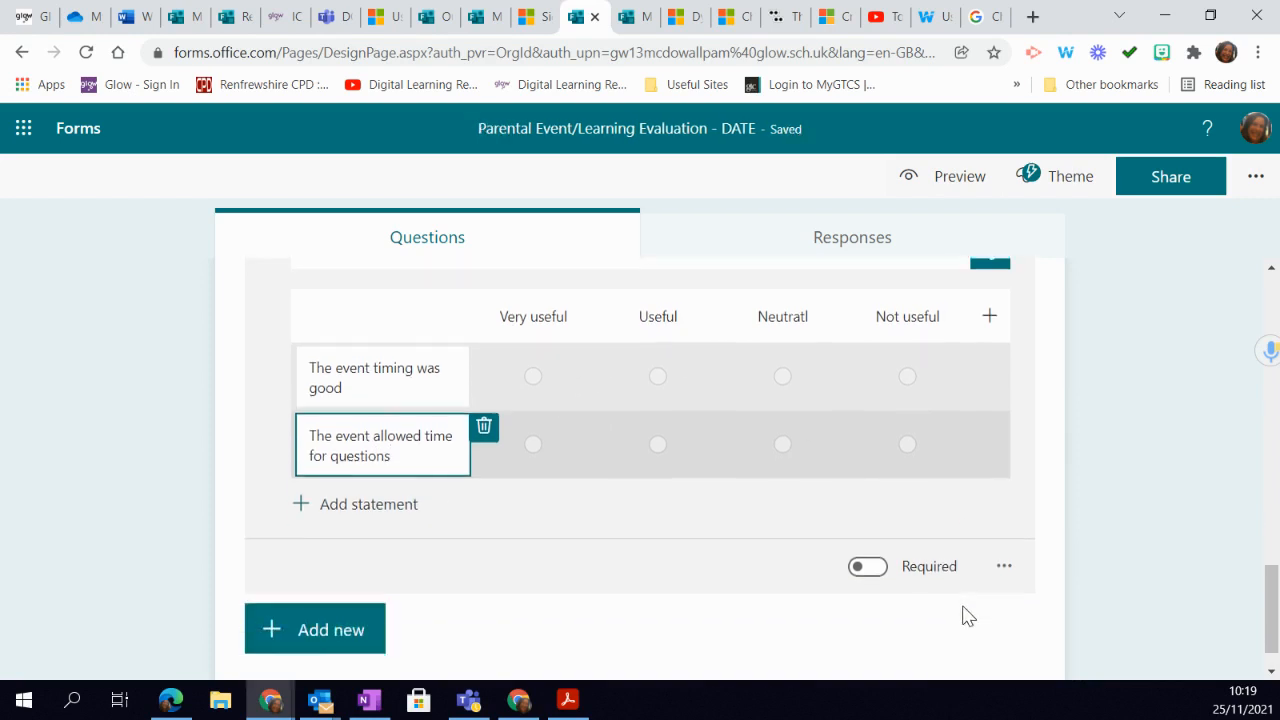
- Make the Likert question about the event's usefulness a required question
click(880, 563)
scroll(996, 496, up, 1)
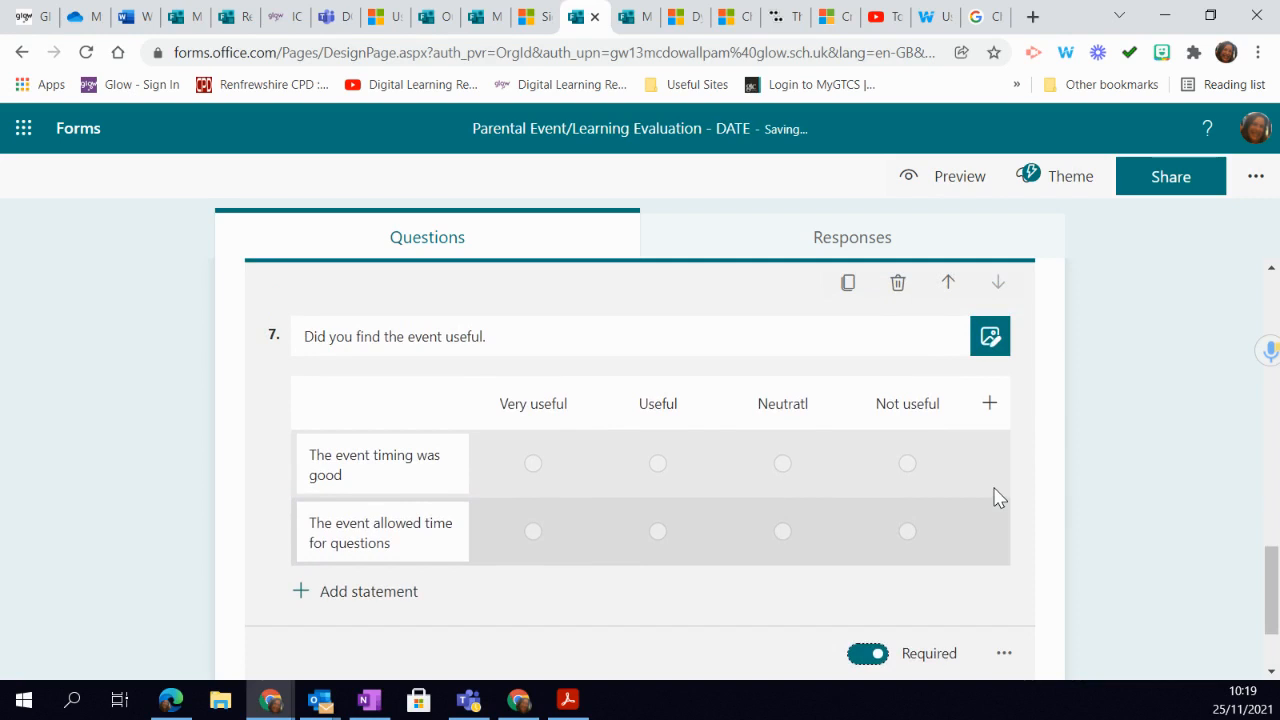
scroll(996, 496, down, 1)
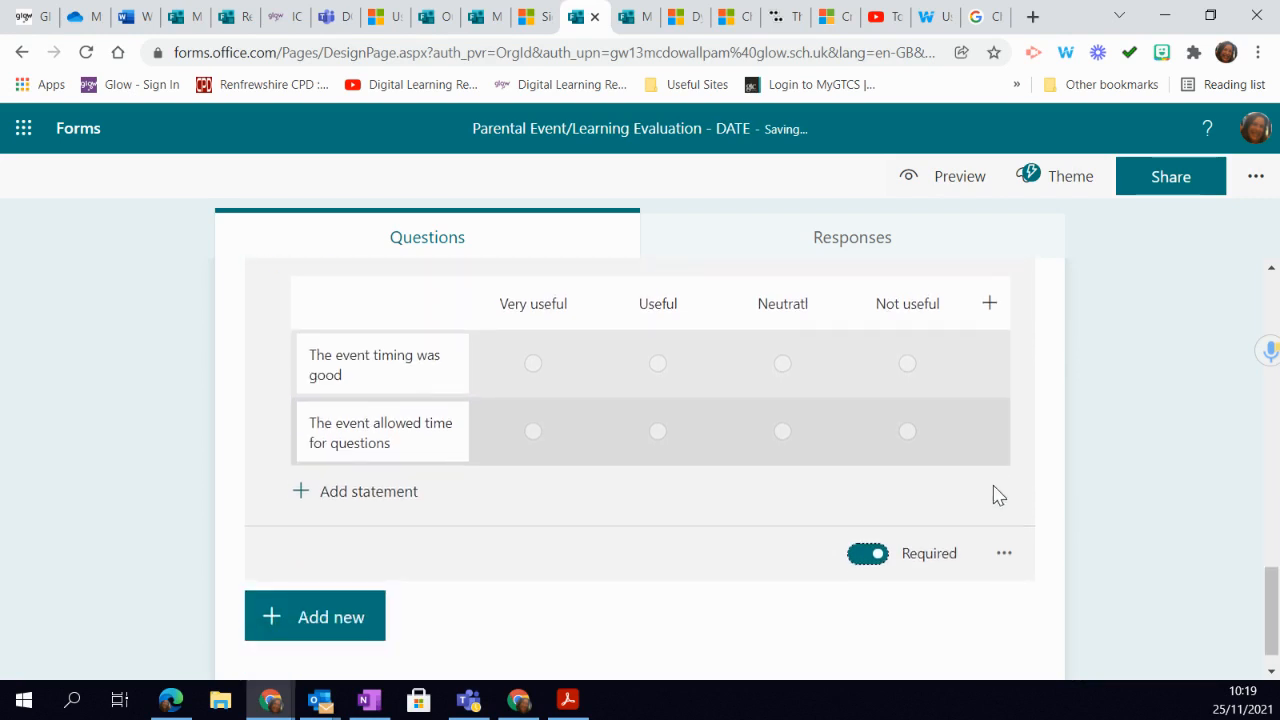
scroll(978, 472, up, 1)
scroll(980, 473, down, 2)
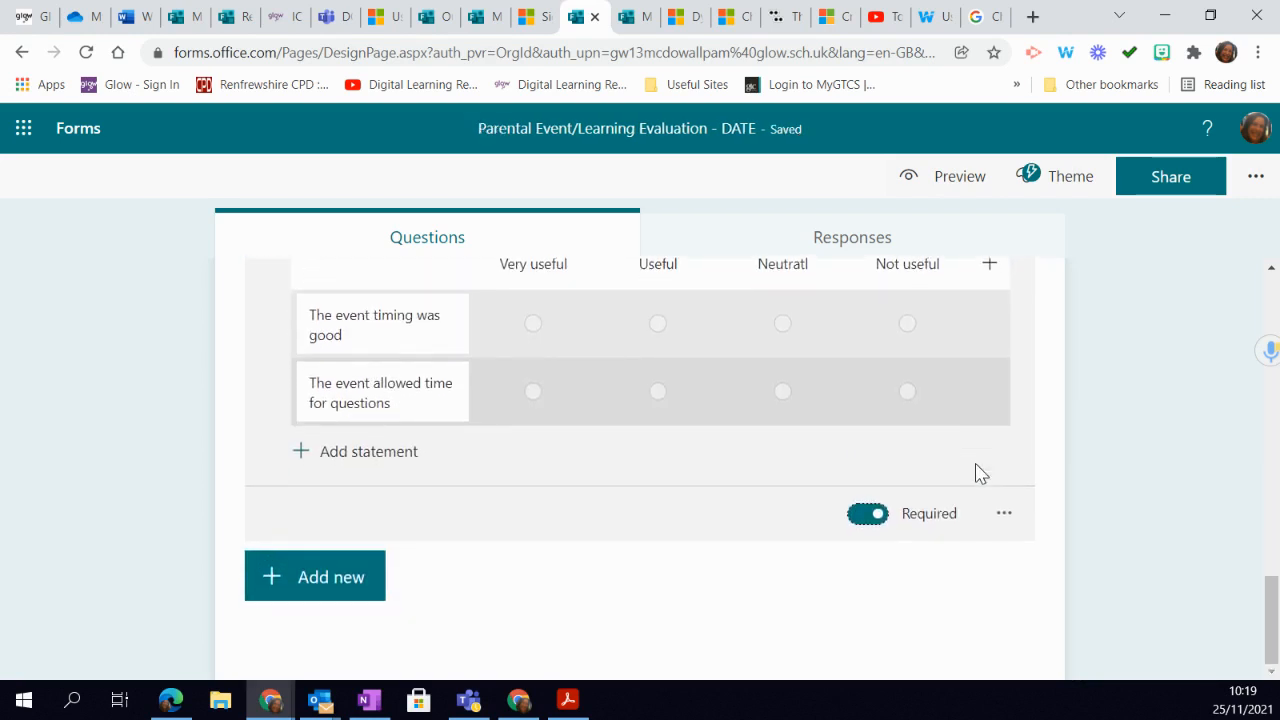
- Add a file upload question after the Likert question and accept the creation of a OneDrive folder for responders' files
click(280, 590)
click(843, 588)
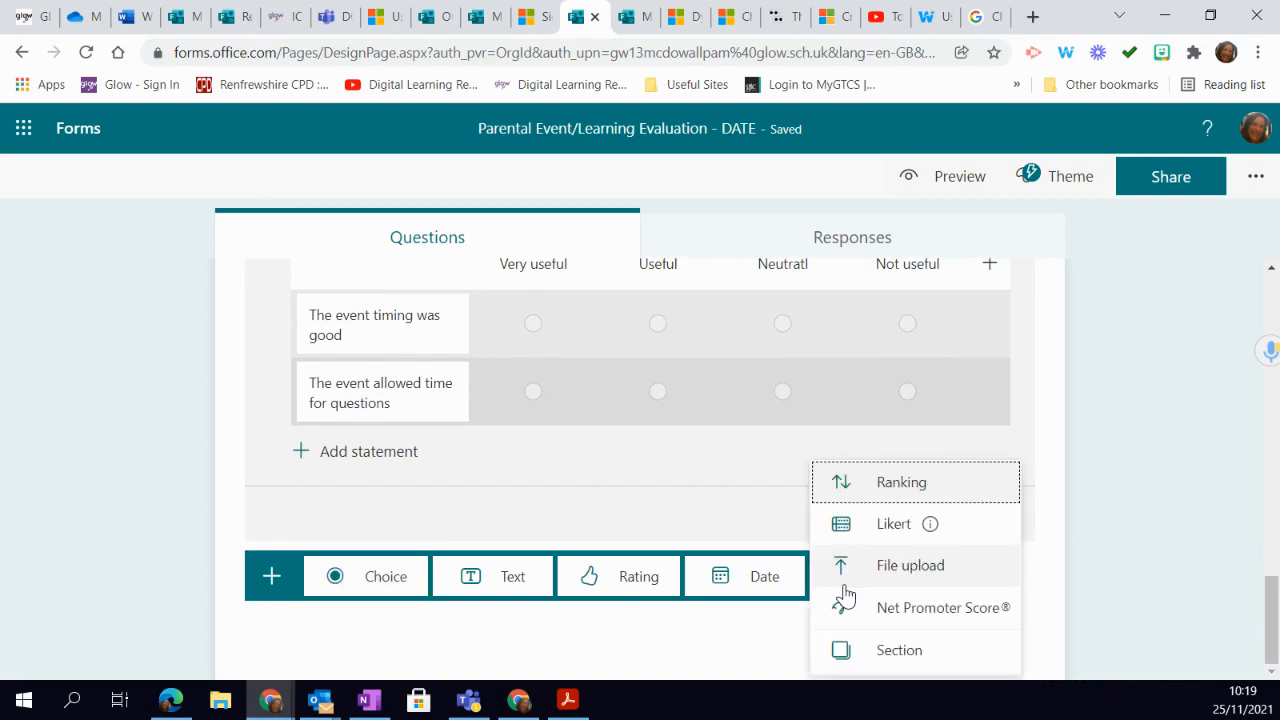
click(945, 566)
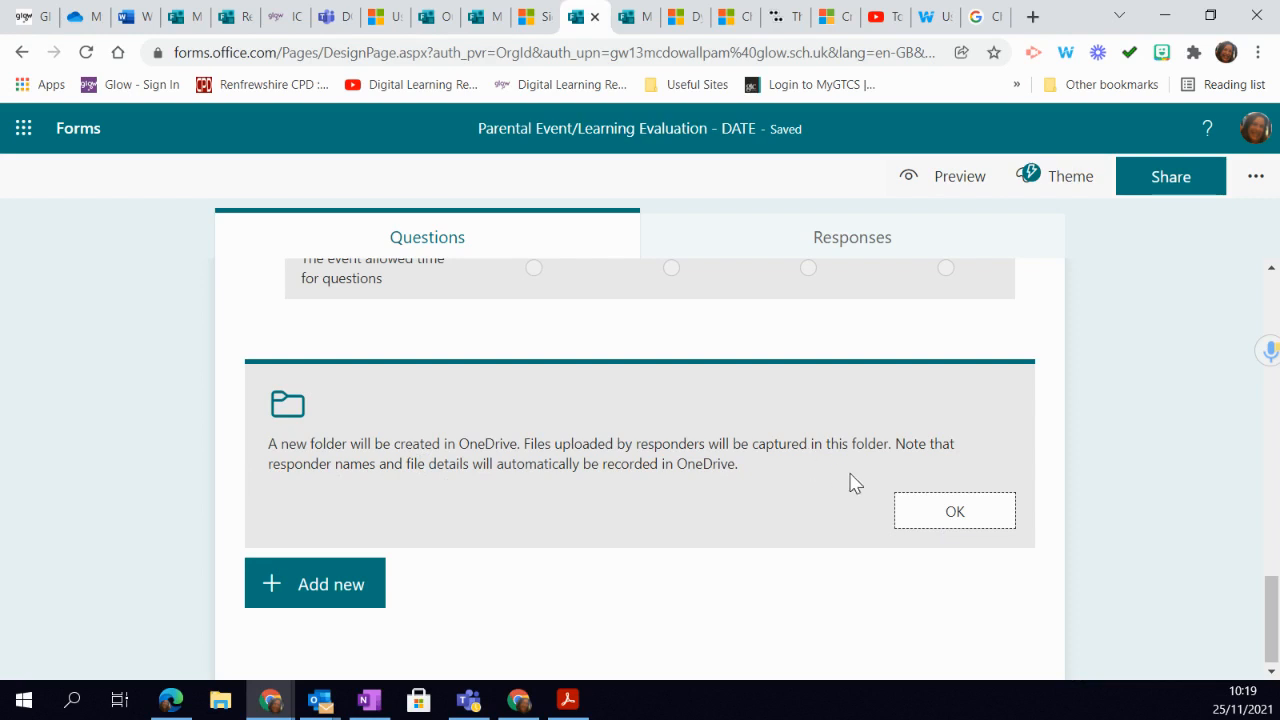
click(955, 515)
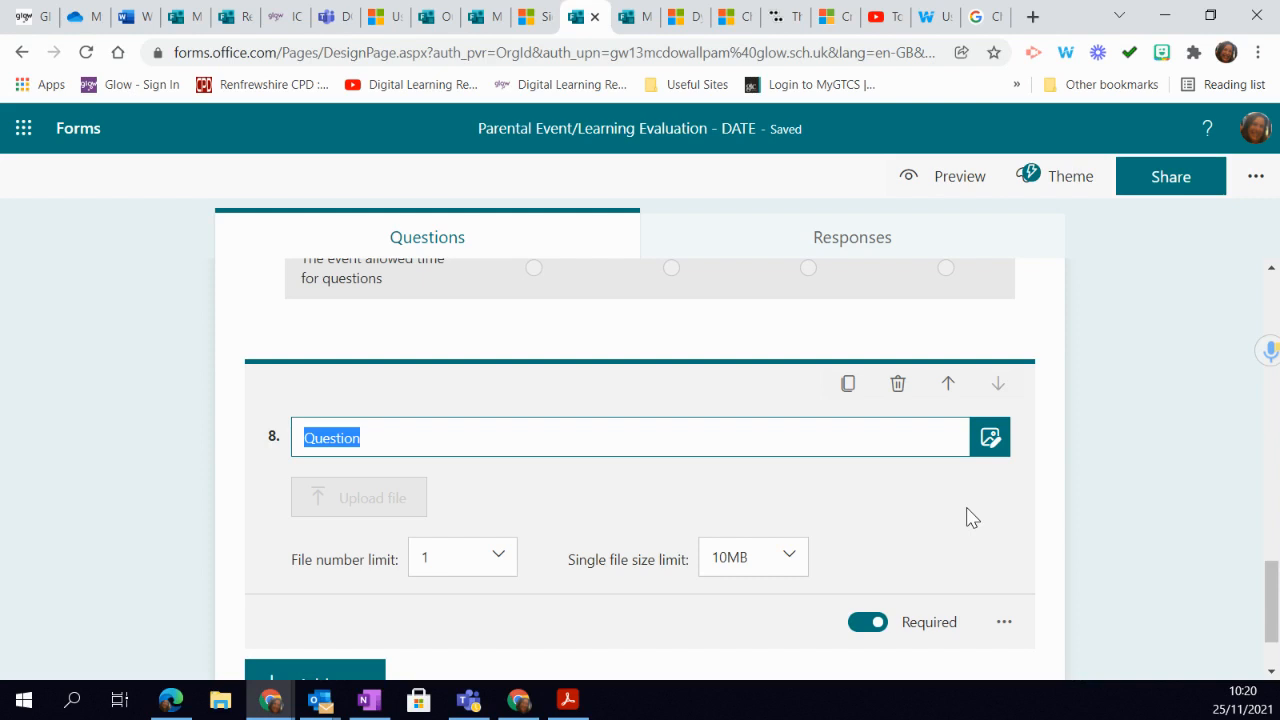
- Title the file upload question "Please upload your presentation"
text(P)
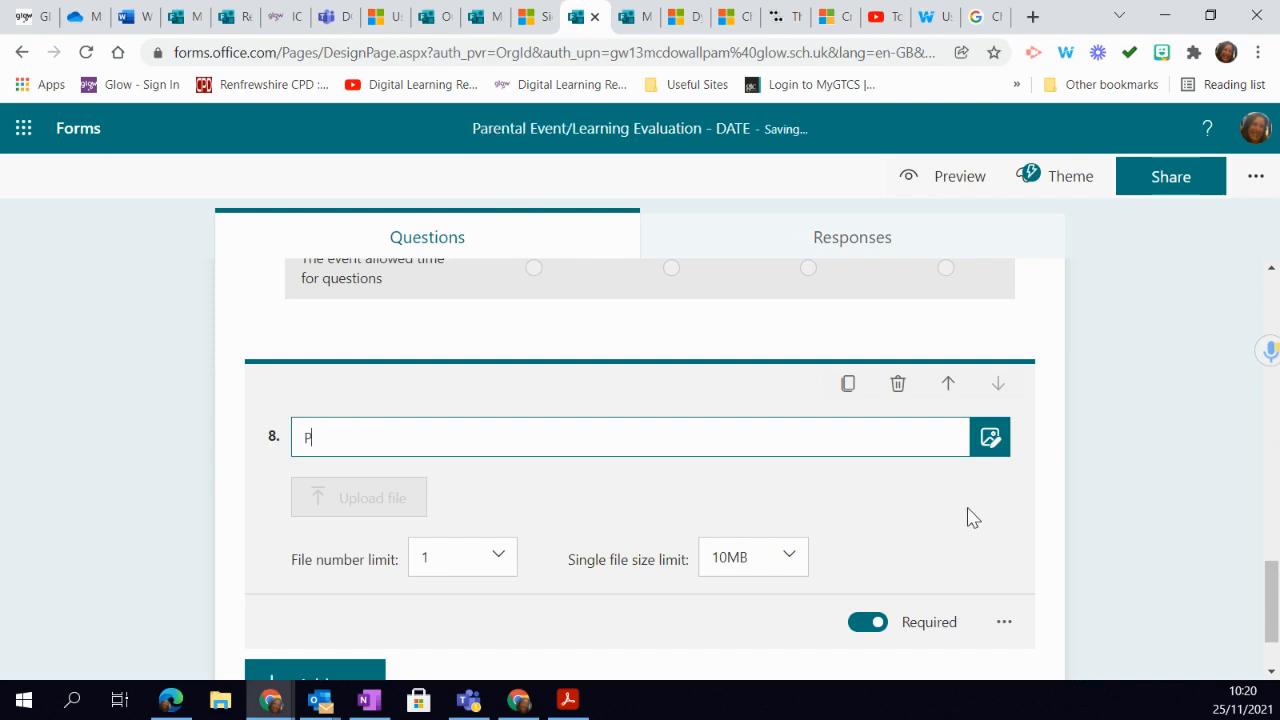
text(lease upload your presen)
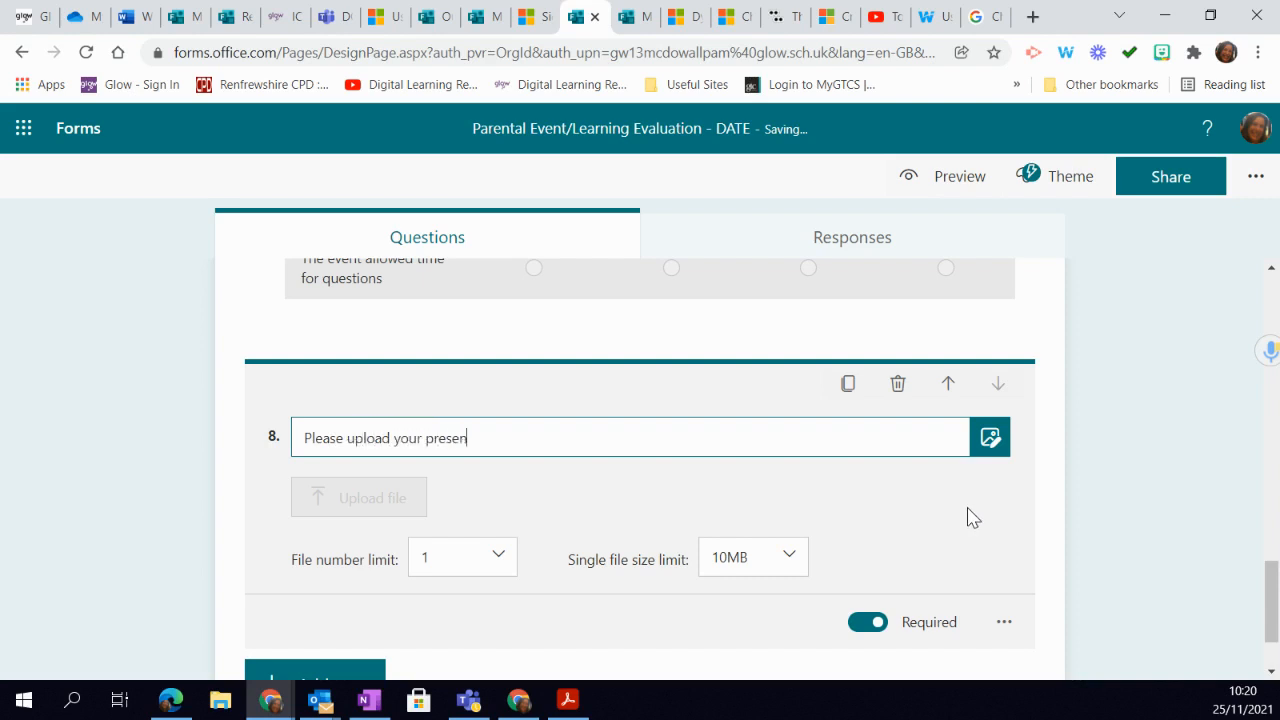
text(tation)
- Review the upload question's file number limit choices and set its single file size limit to 100MB
click(498, 559)
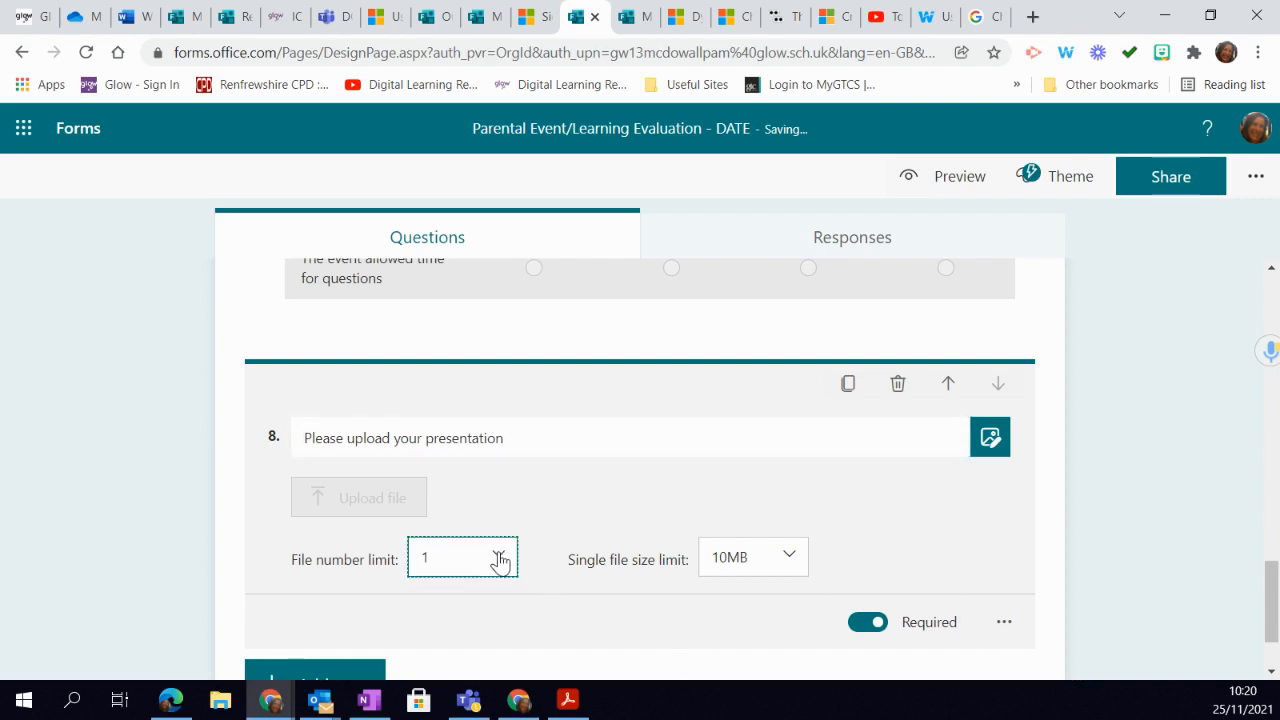
click(498, 559)
scroll(478, 626, down, 5)
scroll(485, 622, up, 5)
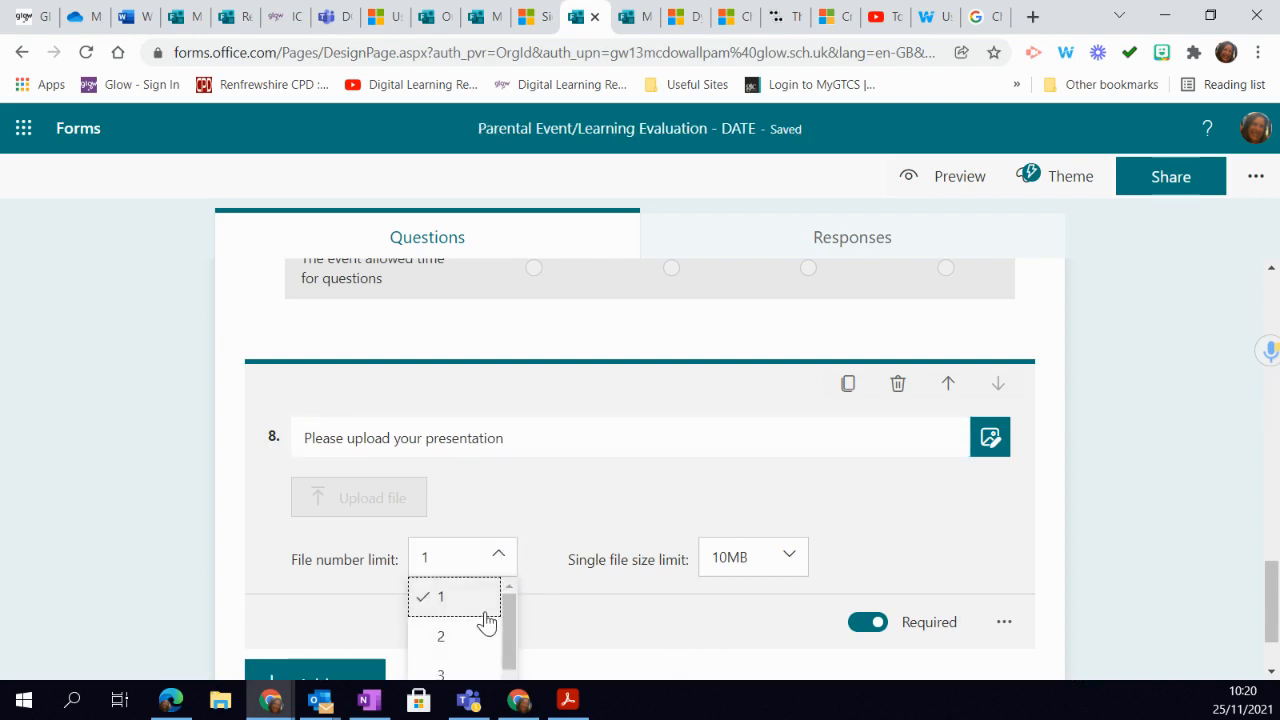
click(791, 564)
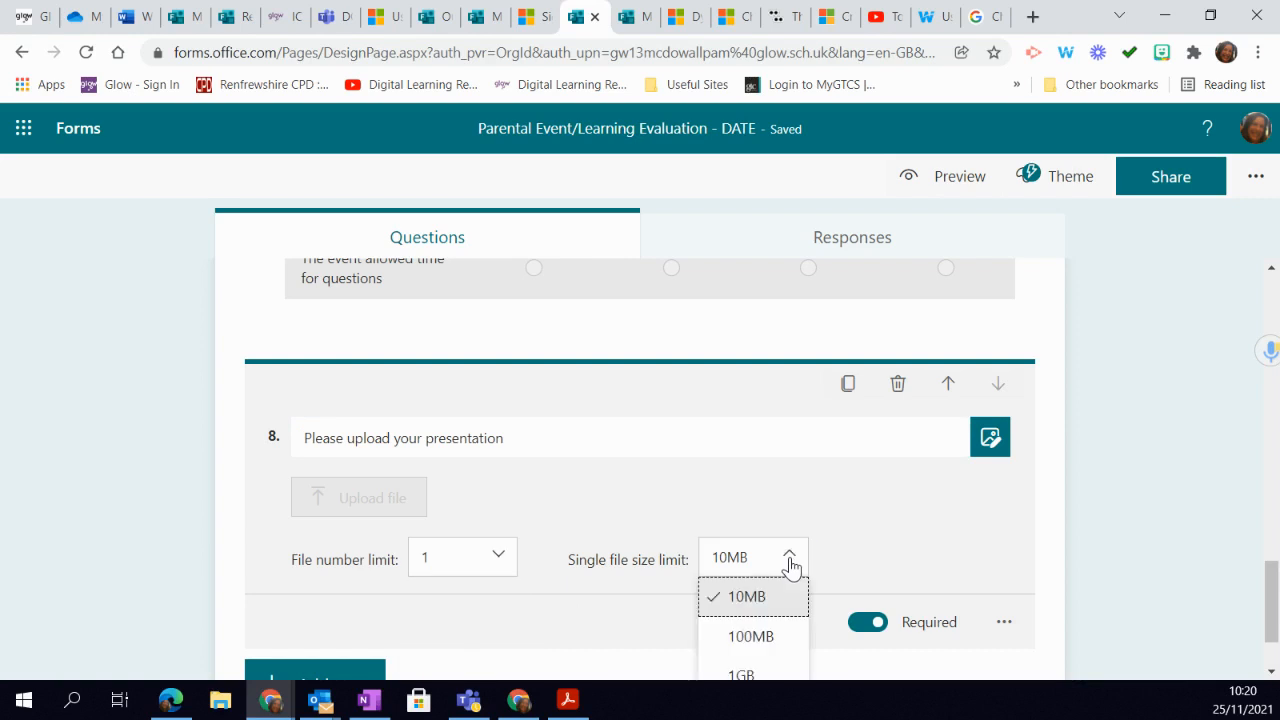
click(765, 638)
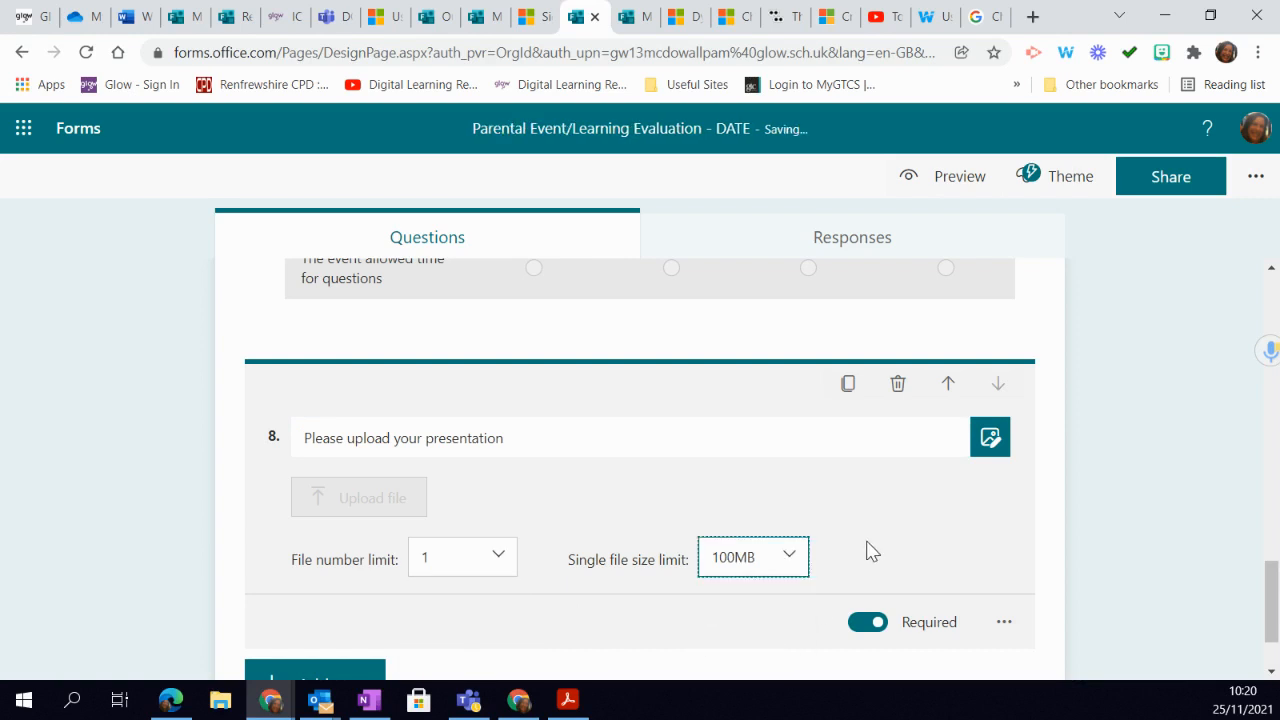
- Switch the file upload question's required setting off and back on
scroll(968, 589, down, 1)
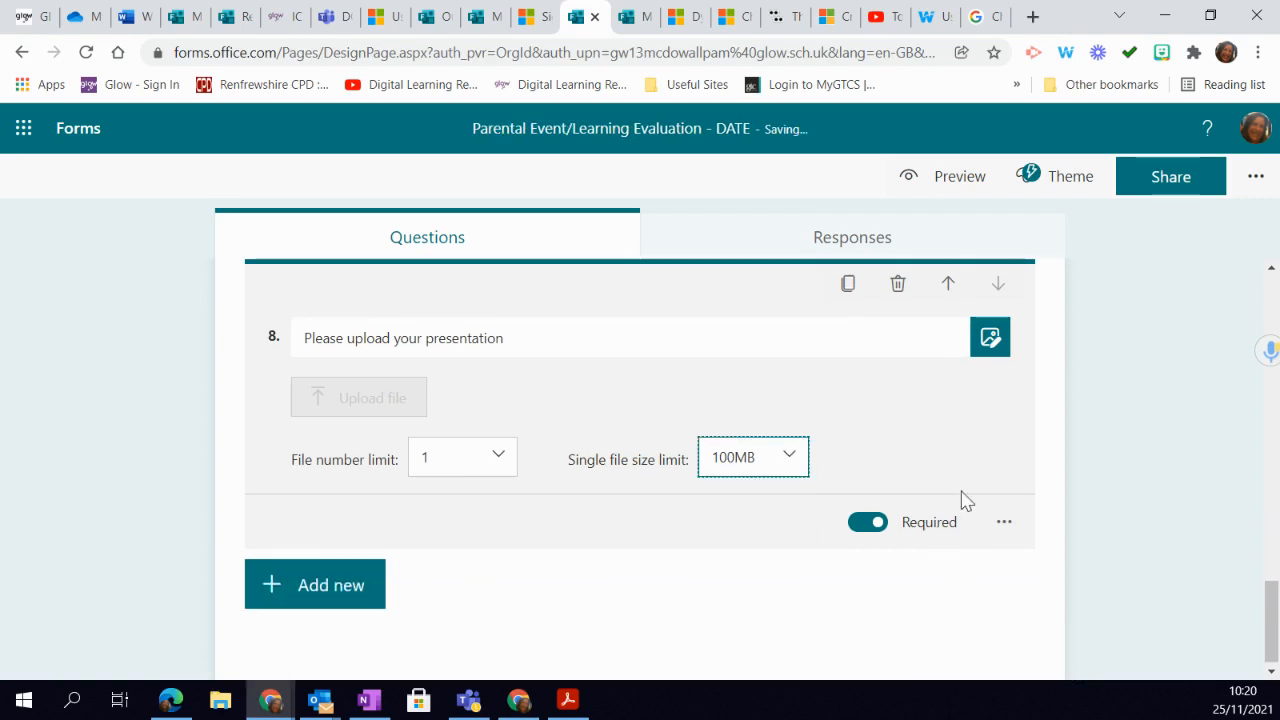
click(870, 522)
click(874, 524)
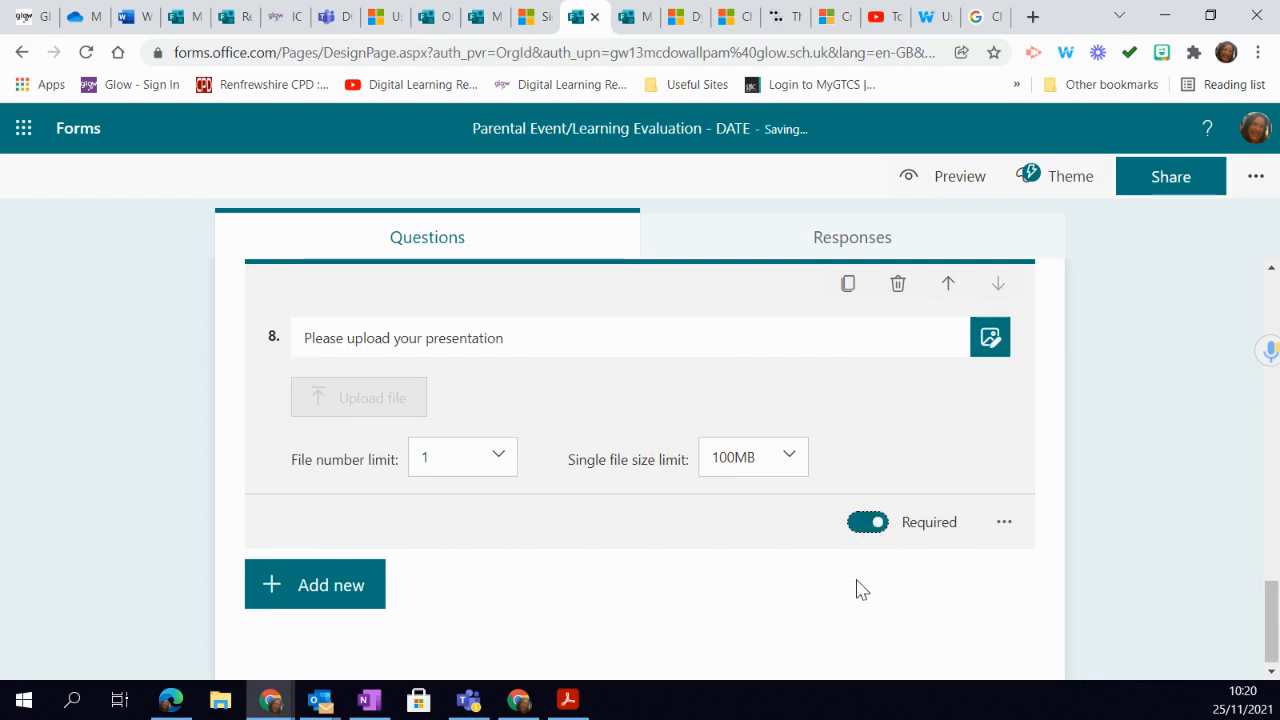
click(797, 573)
scroll(1040, 520, up, 3)
scroll(1040, 520, down, 4)
- Add a Net Promoter Score question after the file upload question
click(317, 594)
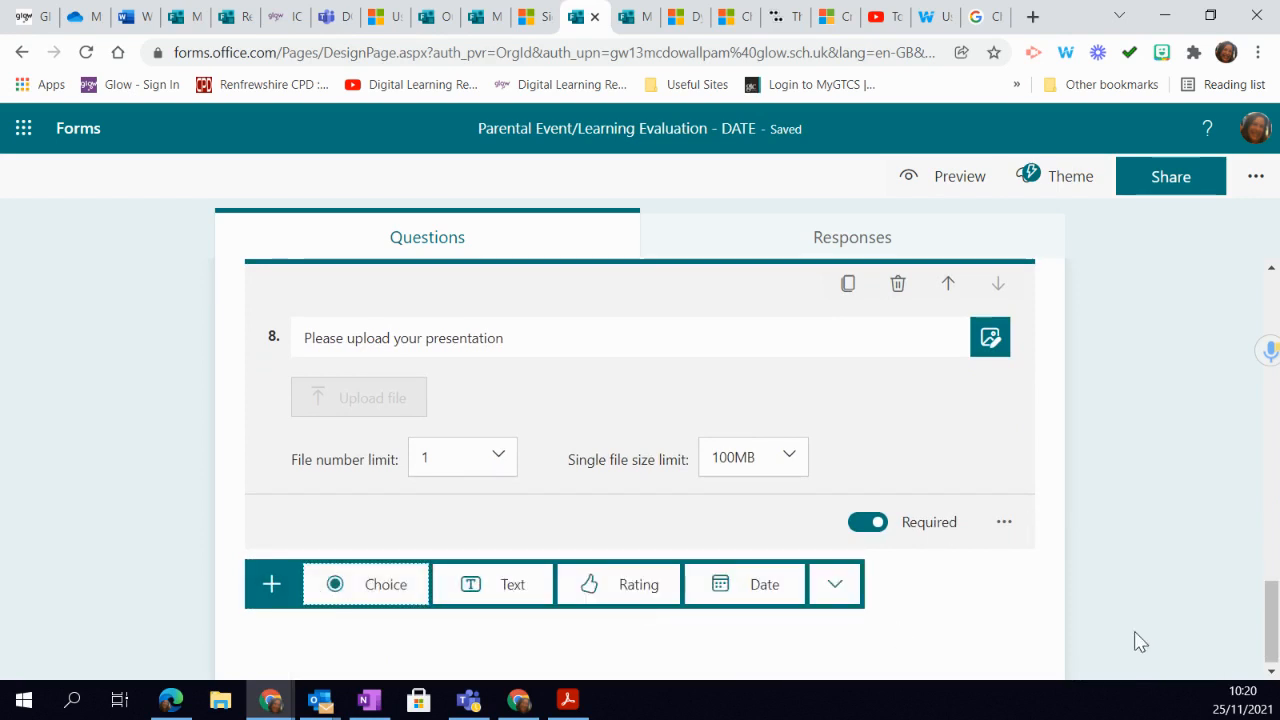
click(836, 582)
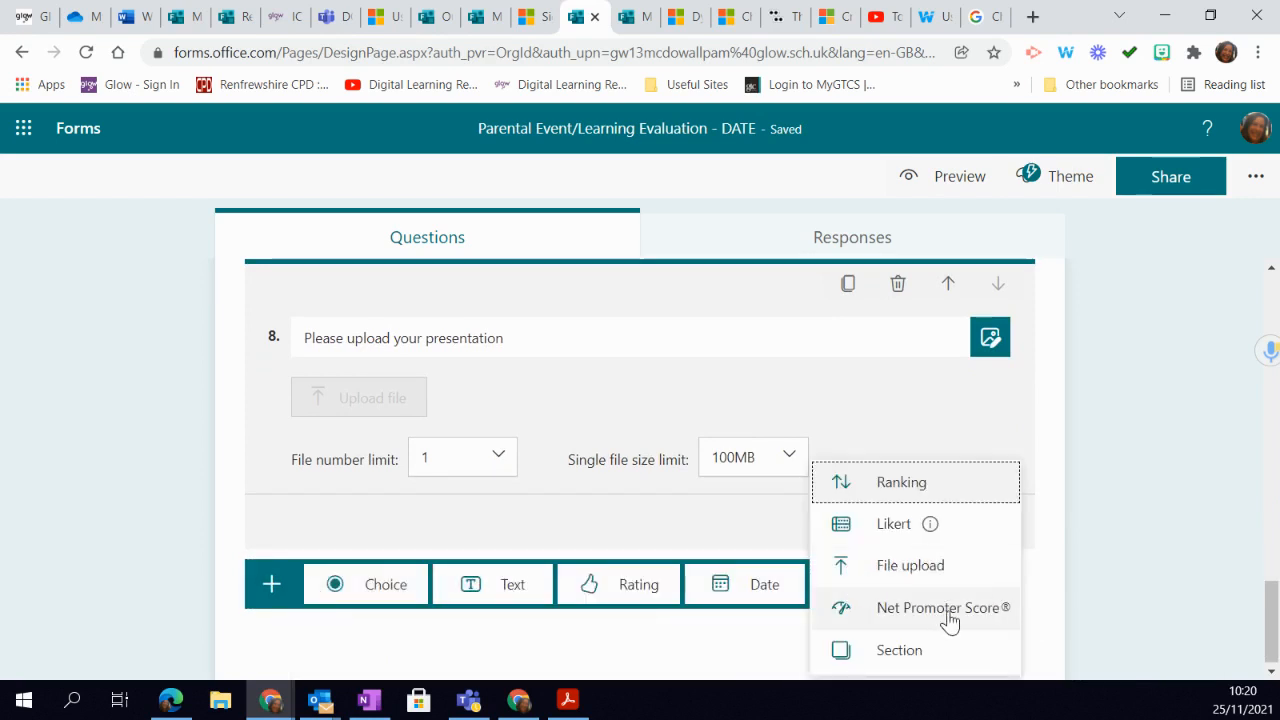
click(948, 614)
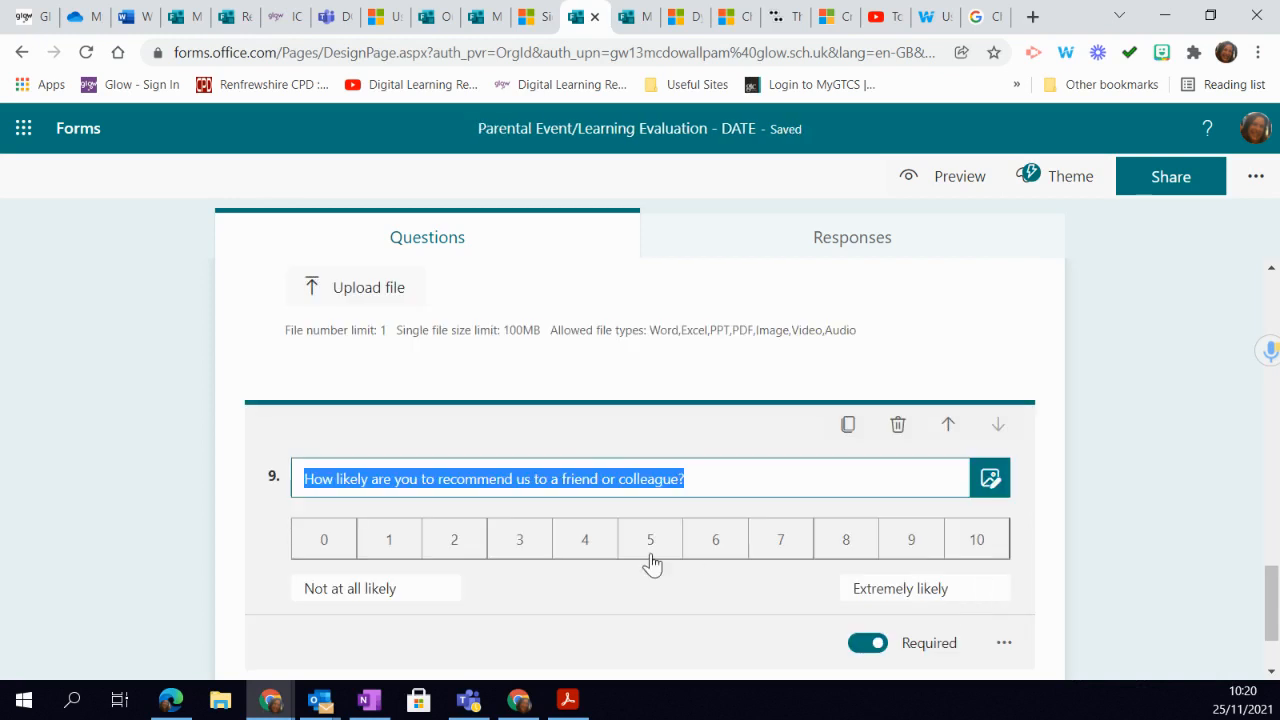